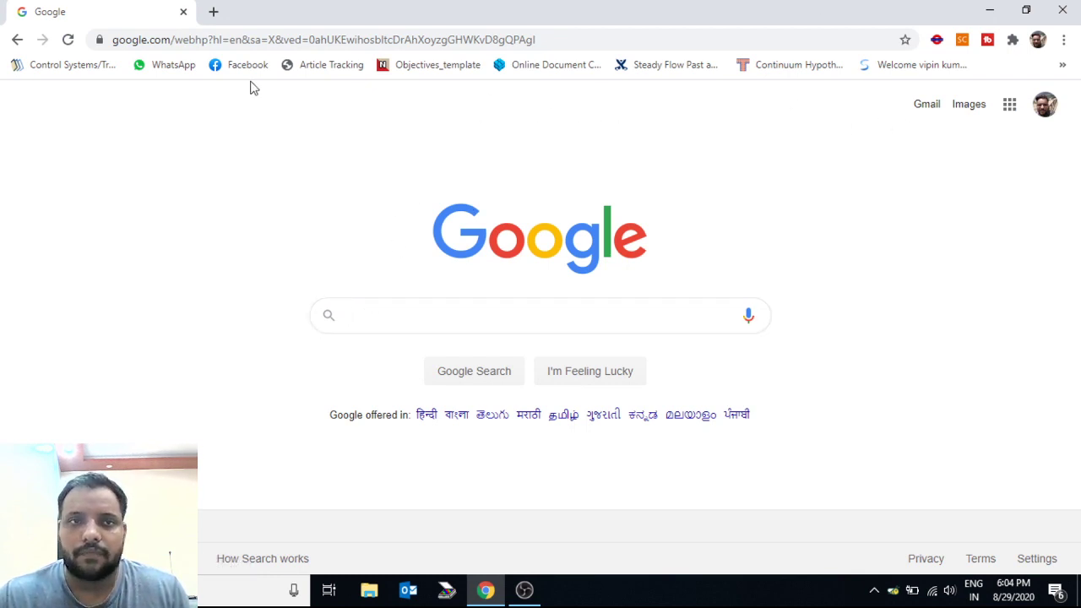
Open Google Classroom from the list of Google apps
left_click(1045, 108)
left_click(1009, 106)
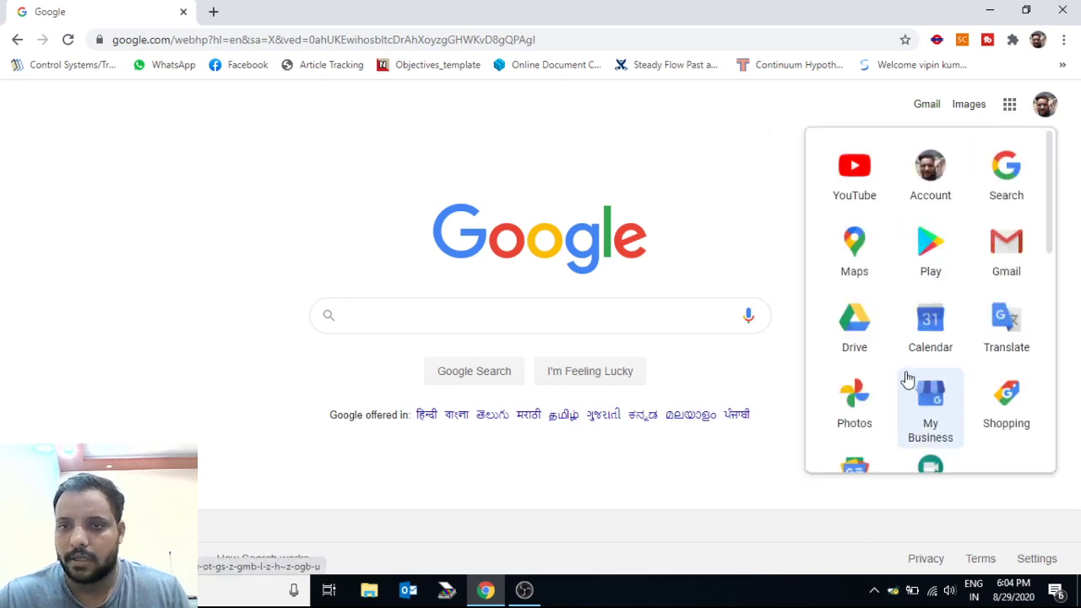
scroll(925, 393, "down", 4)
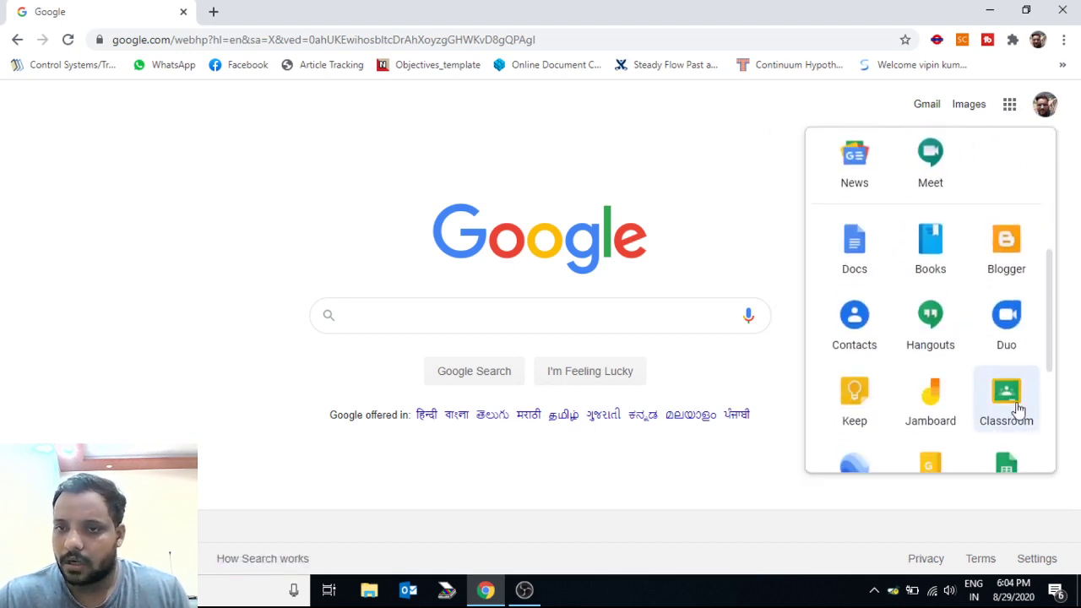
left_click(1017, 404)
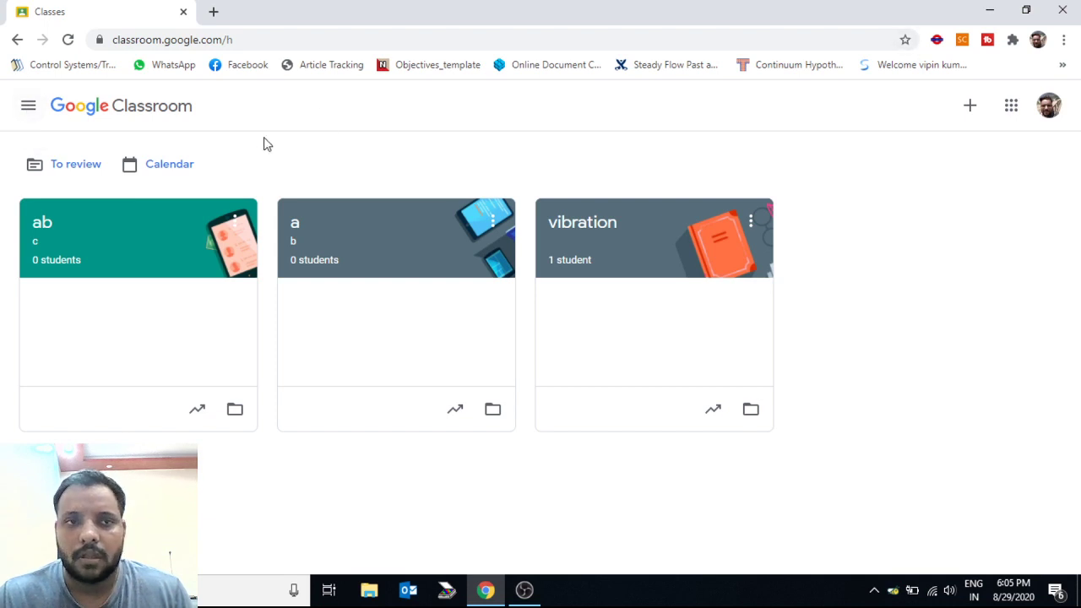
Start creating a new class and accept the notice about not using Classroom at a school with students
left_click(972, 114)
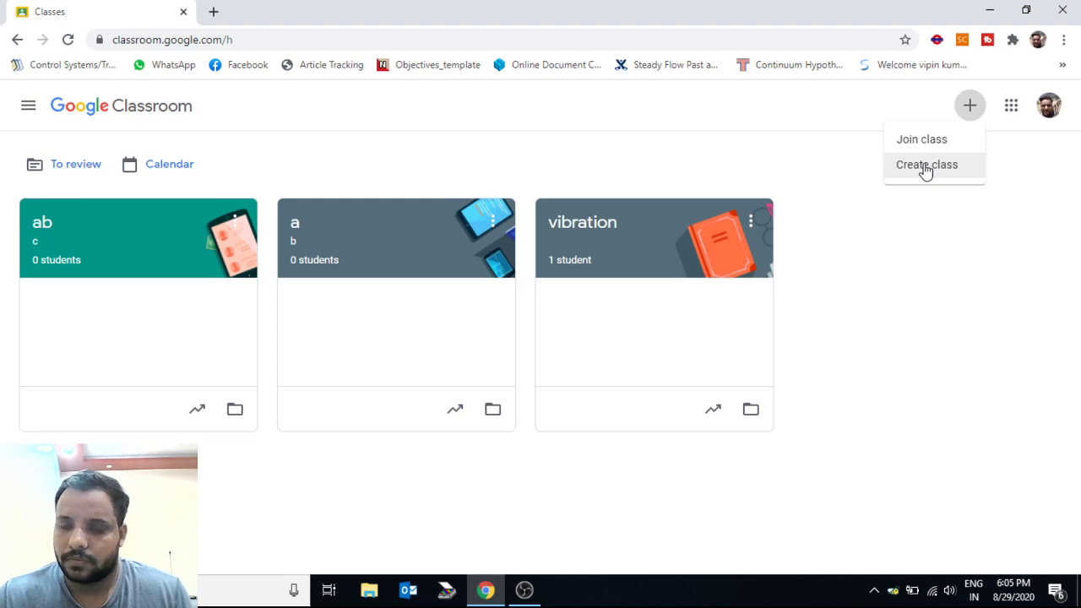
left_click(925, 168)
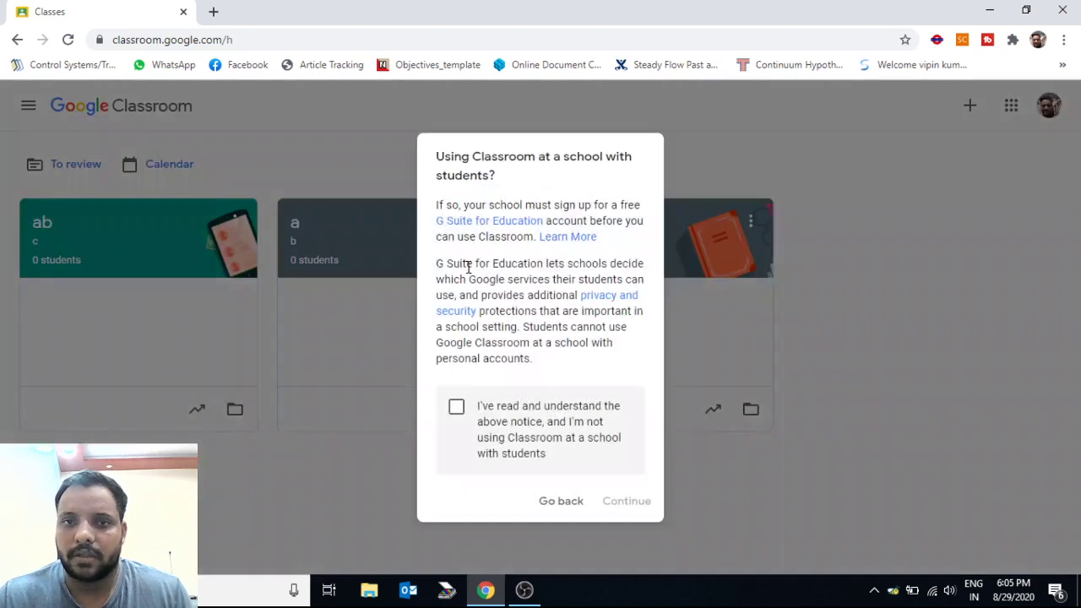
left_click(456, 407)
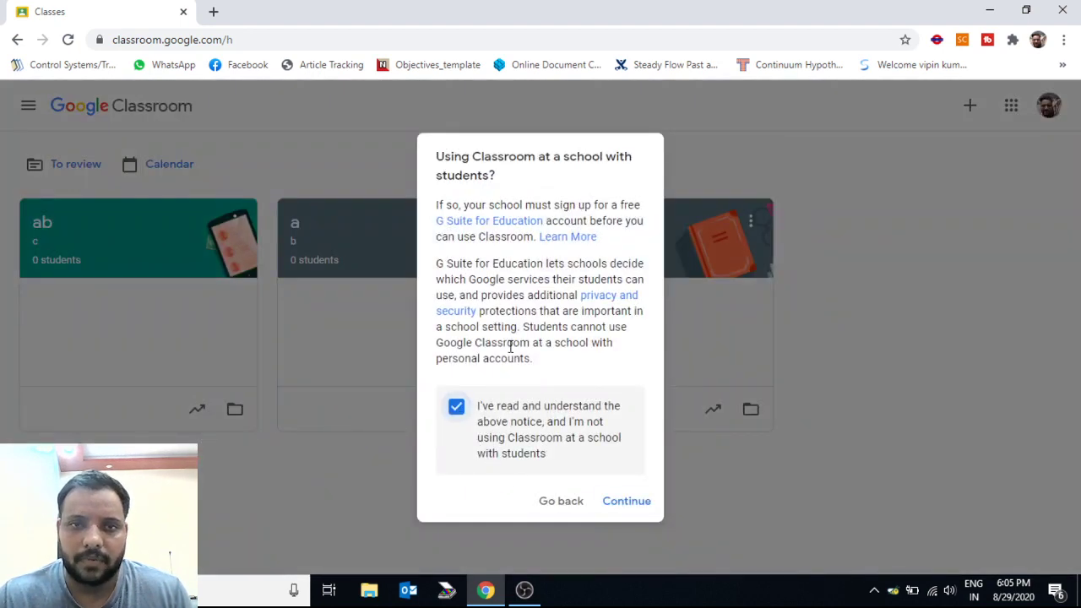
left_click(635, 514)
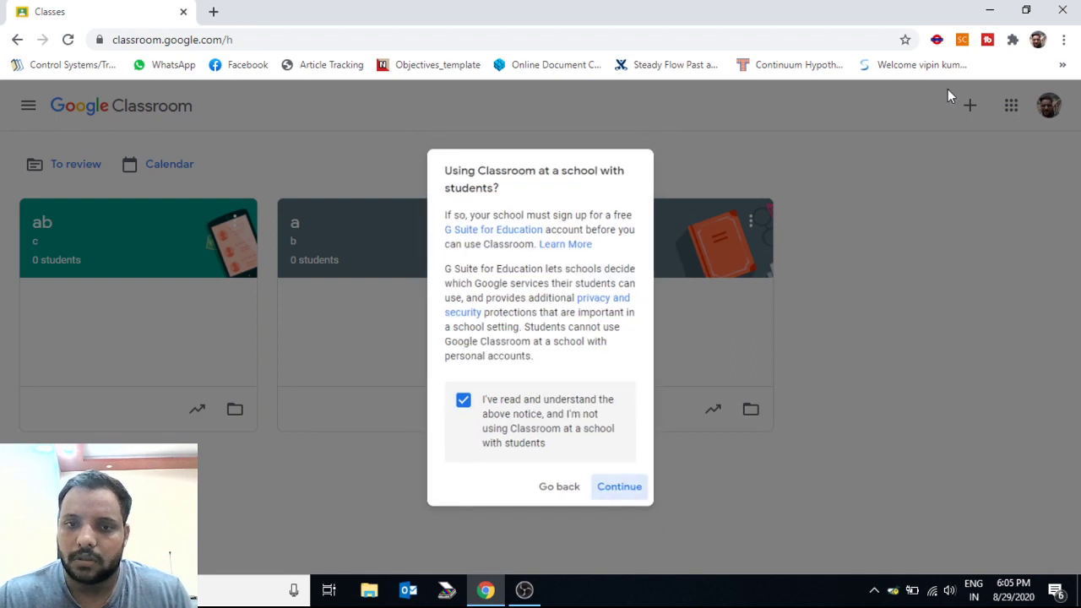
Create the class with name A, section b, subject Dance and room 1
left_click(413, 244)
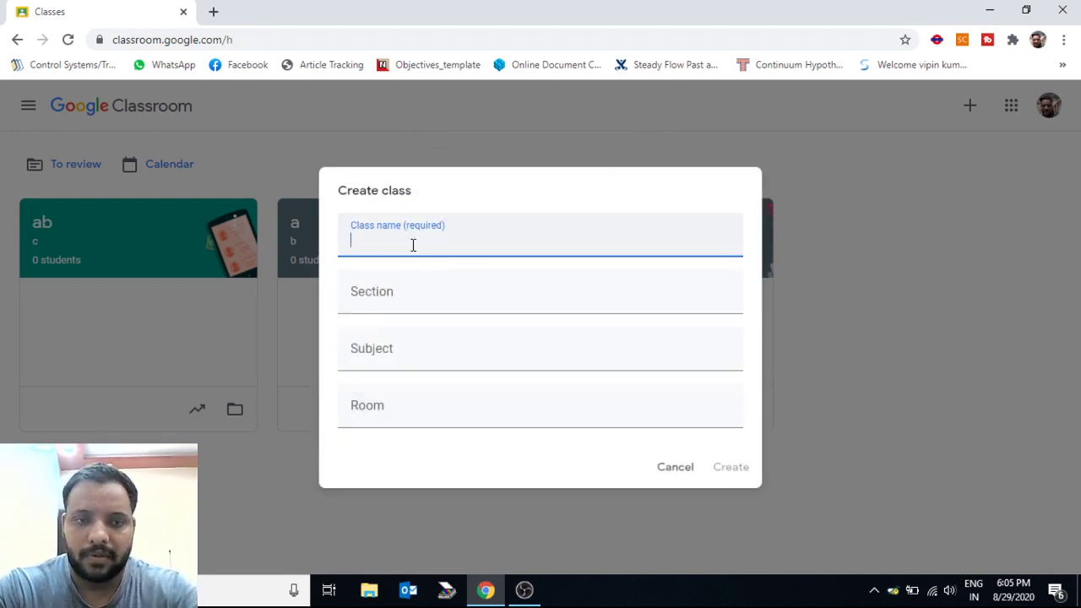
type("A")
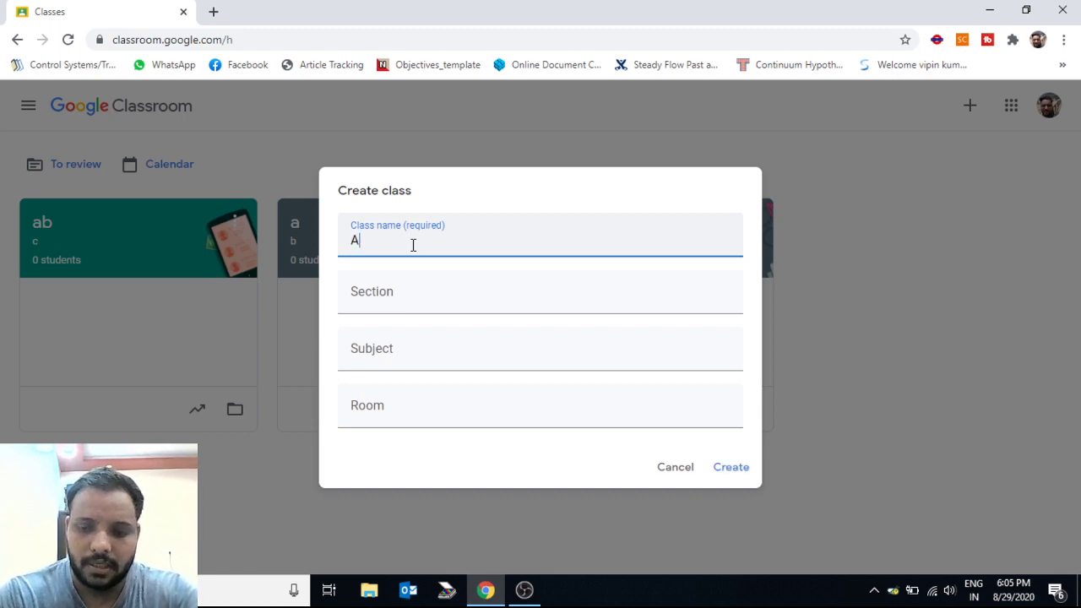
key("Tab")
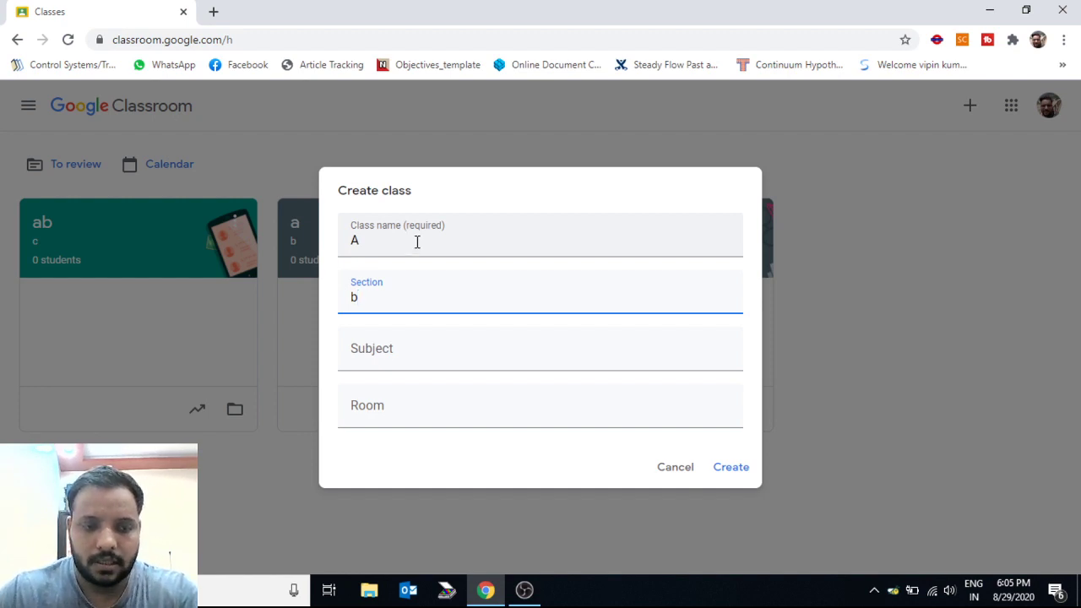
key("Tab")
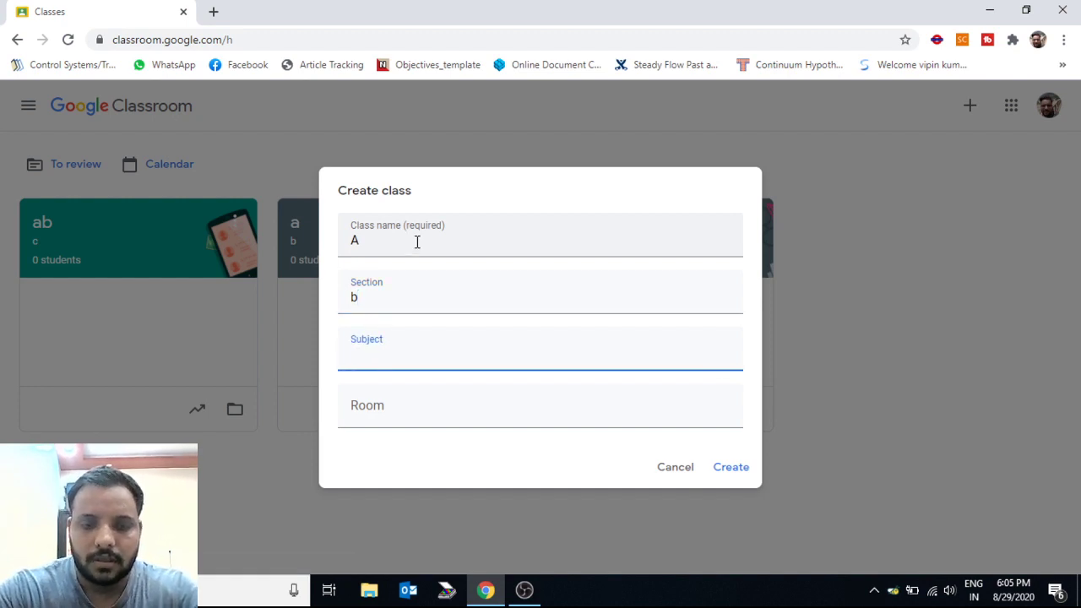
type("Dance")
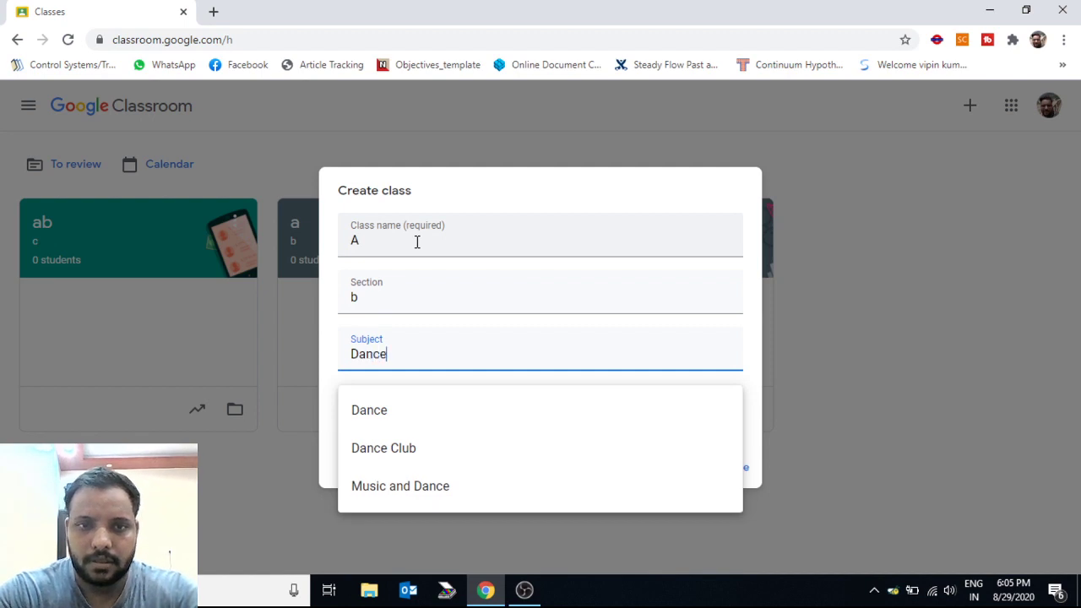
key("Escape")
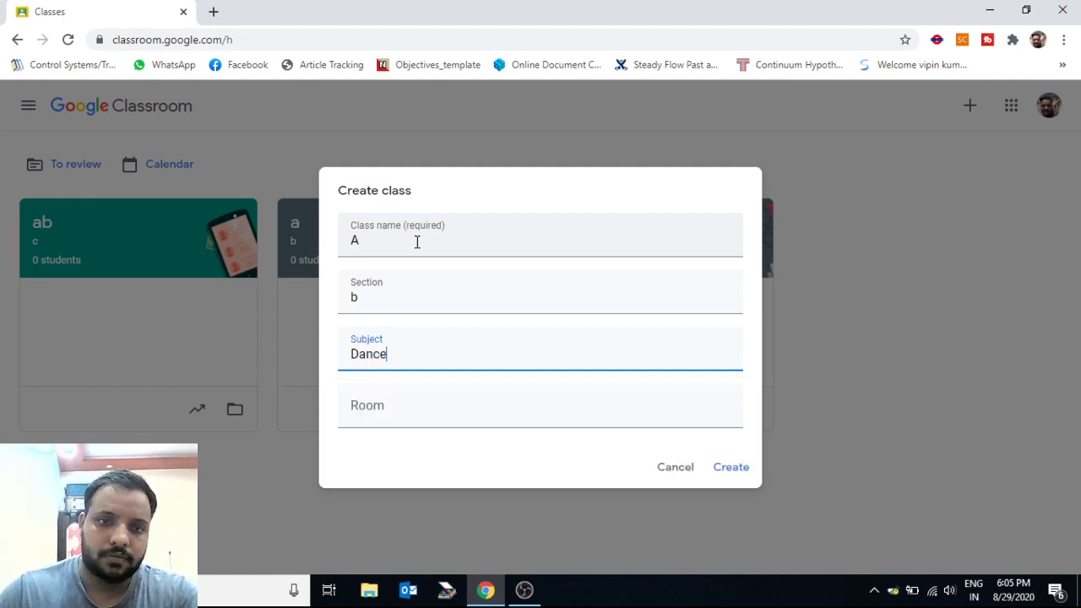
left_click(399, 415)
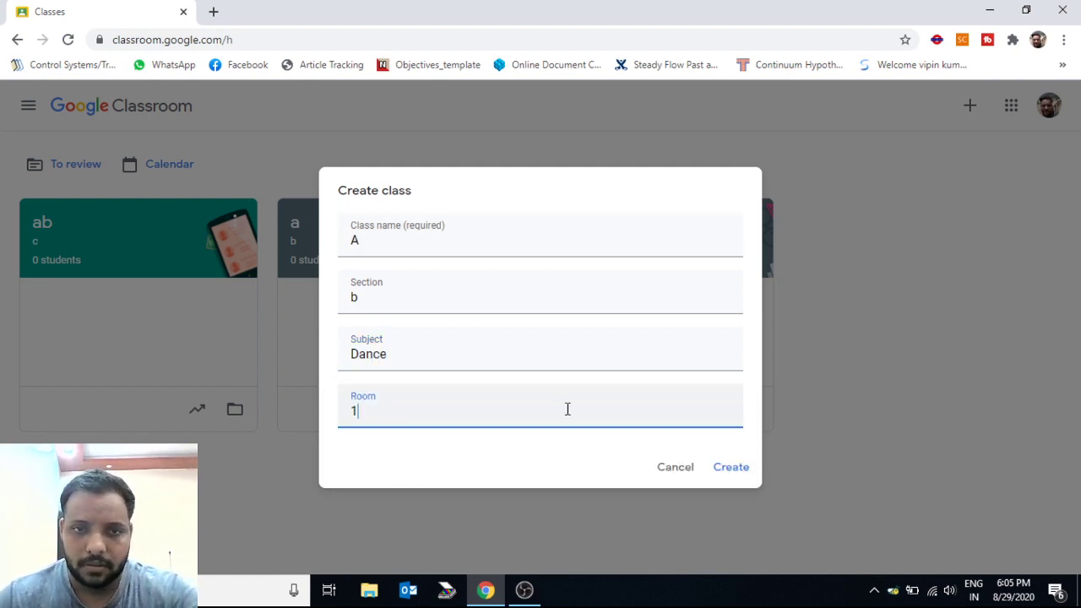
left_click(719, 467)
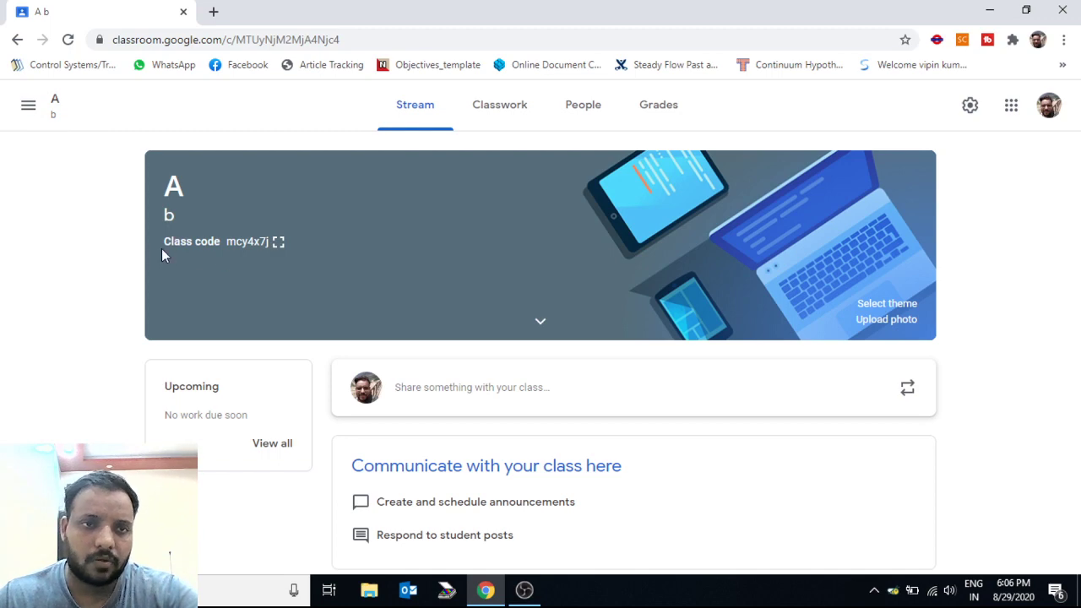
Display the class code enlarged, copy the class invite link and close the code display
left_click(278, 242)
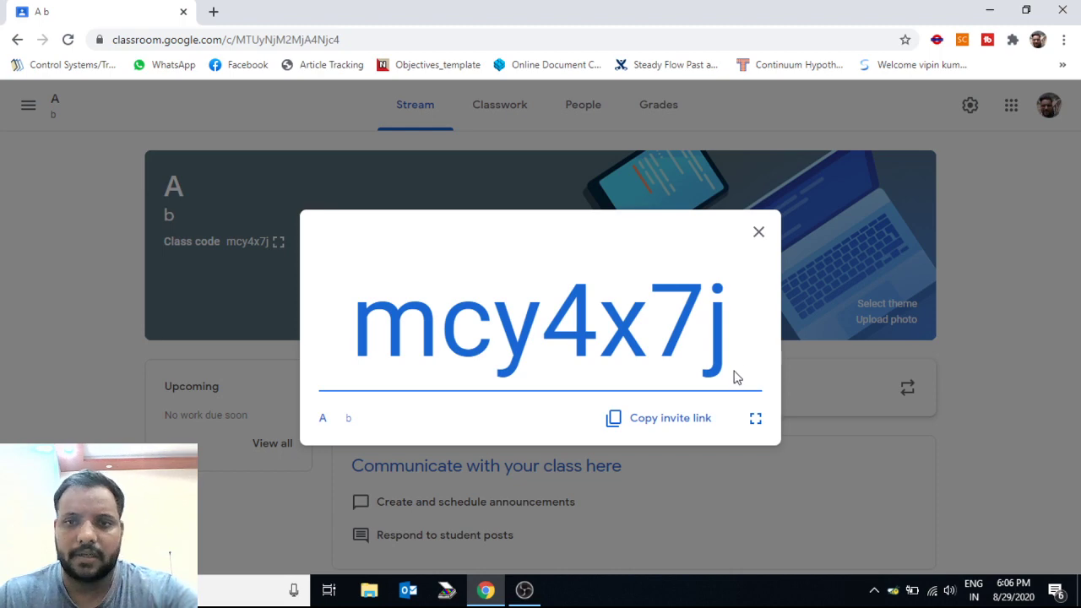
left_click(662, 423)
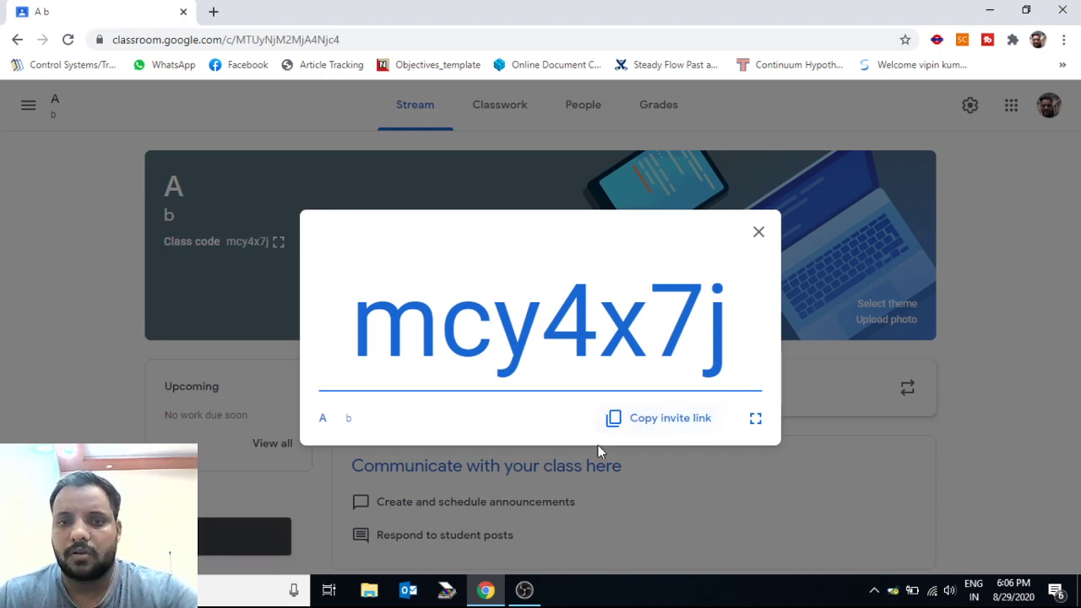
left_click(758, 233)
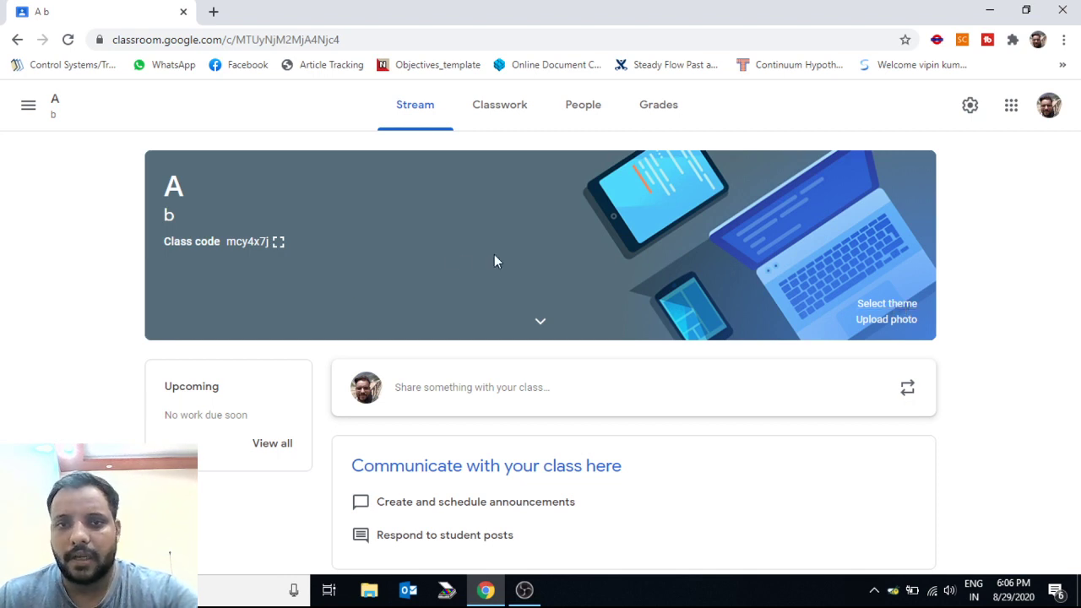
Set the class theme to the grey General gallery image with the tablet and laptop
left_click(887, 304)
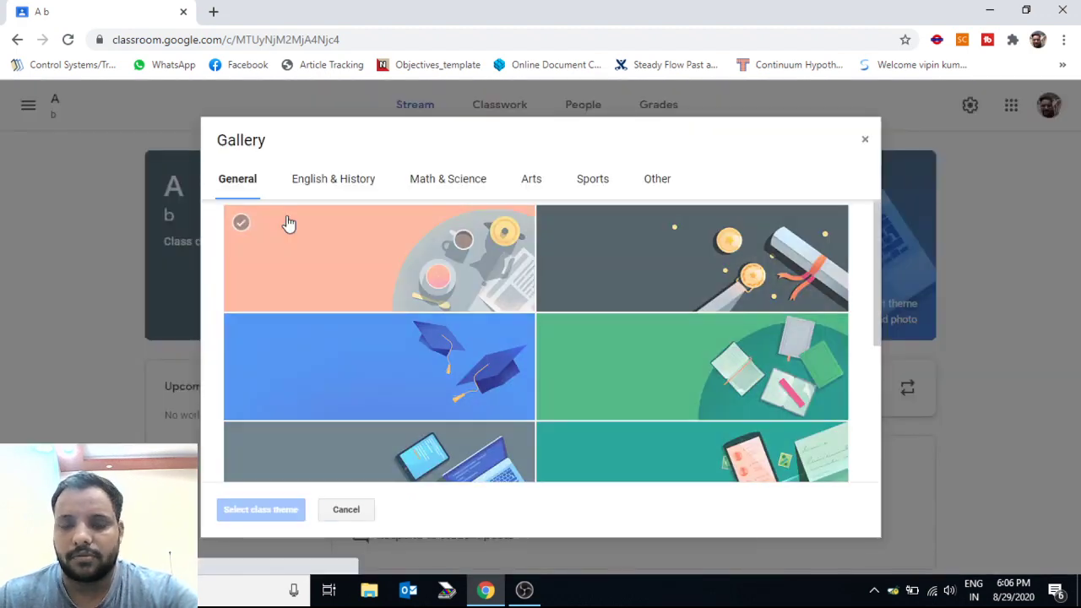
scroll(456, 363, "down", 2)
scroll(454, 405, "up", 2)
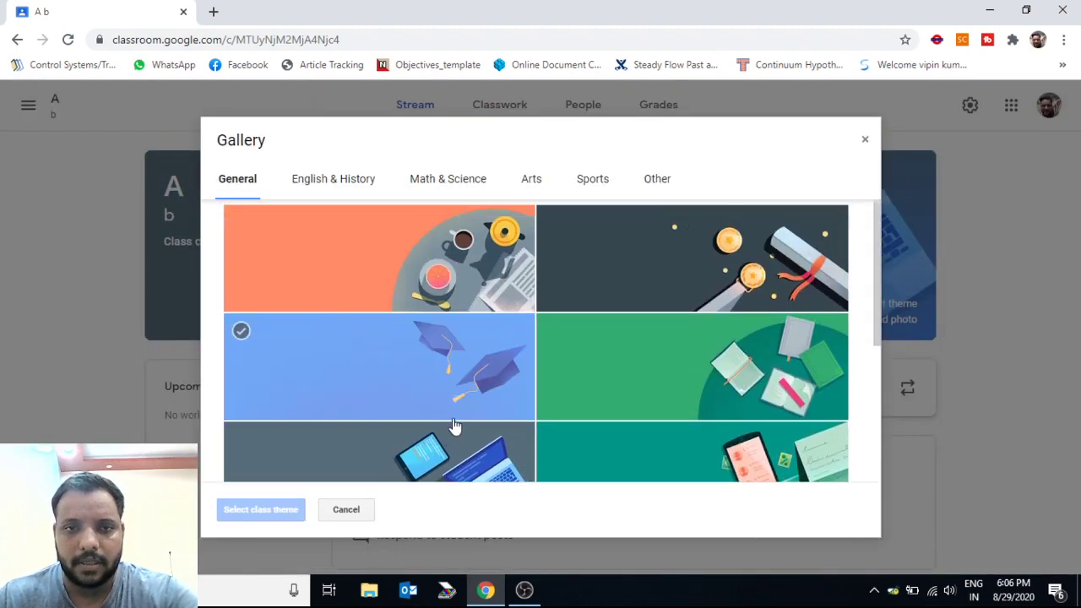
left_click(456, 469)
left_click(273, 512)
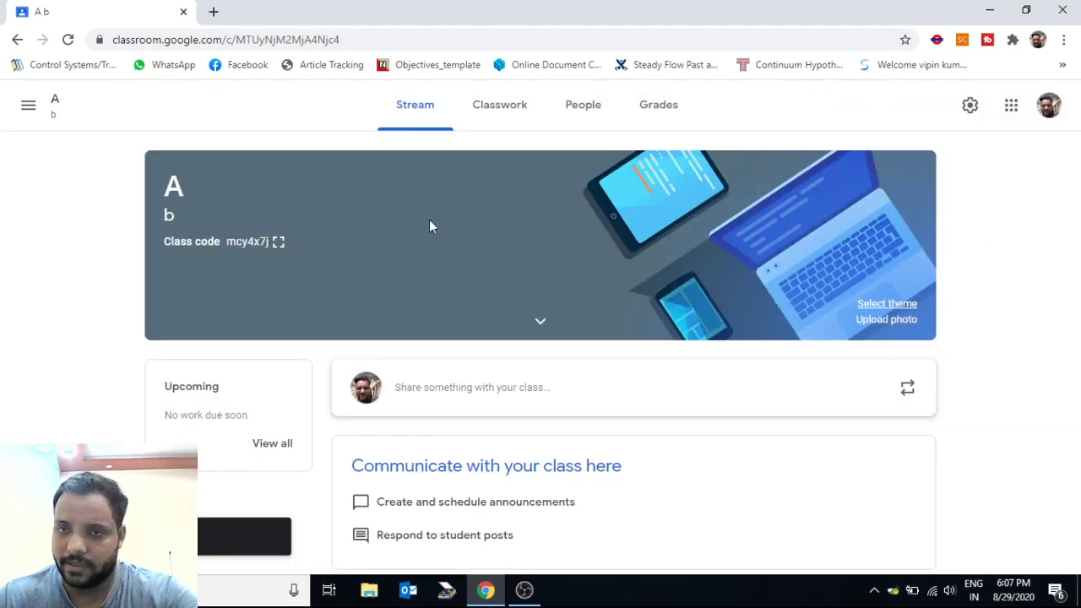
View the upload option for a custom class header photo and close it without choosing a picture
left_click(886, 319)
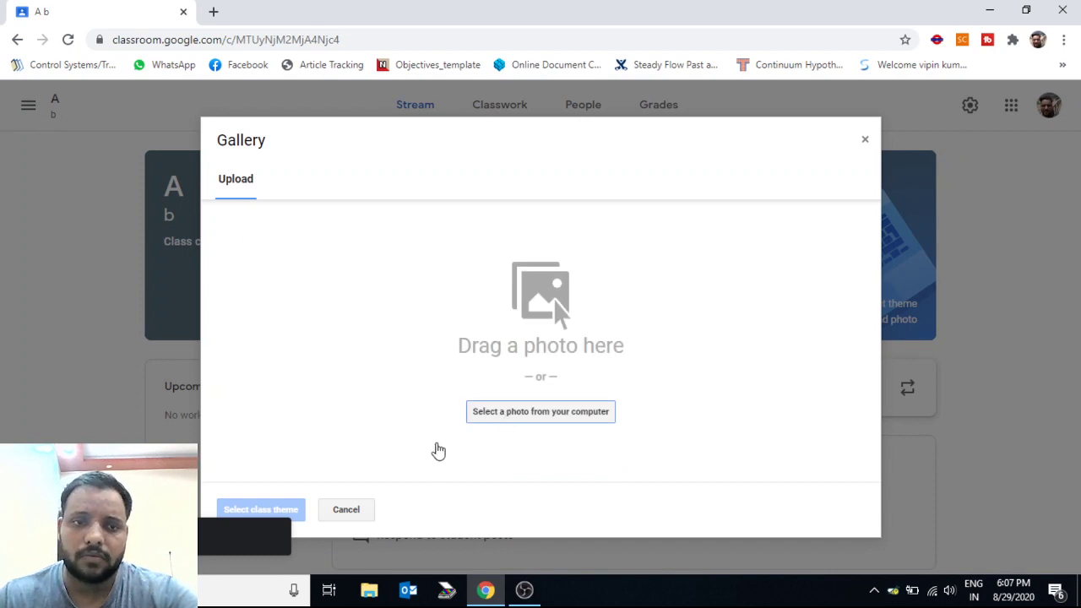
left_click(865, 140)
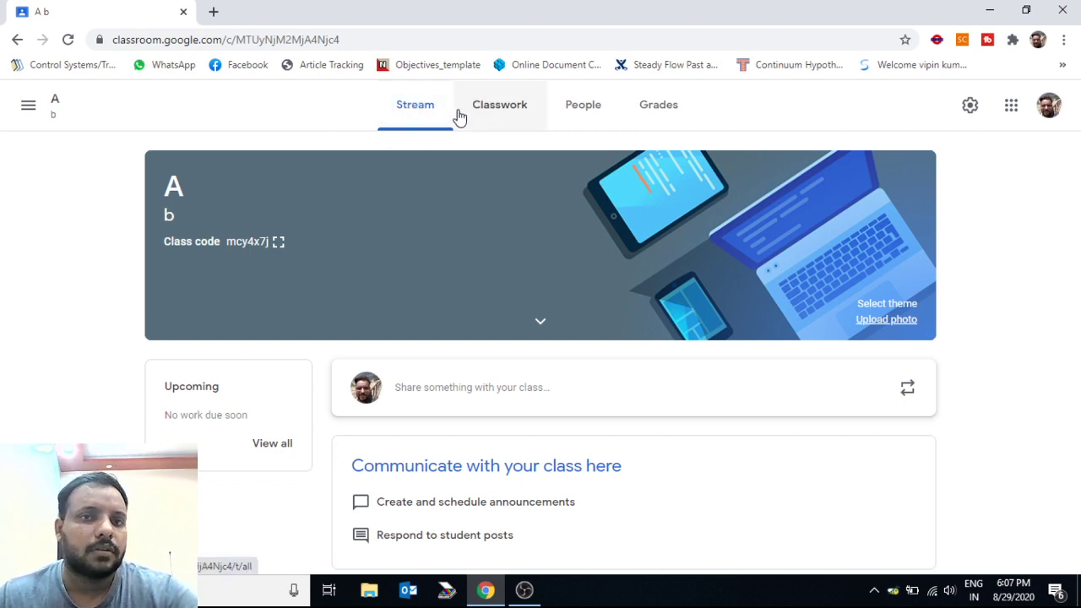
left_click(990, 539)
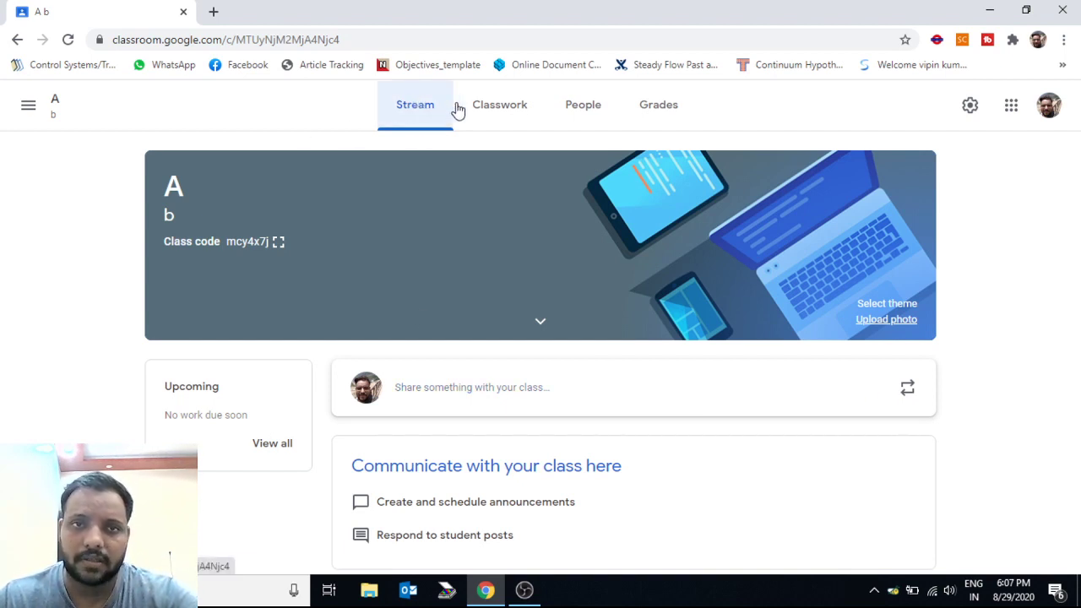
From the class's Google Calendar, start a new event with Google Meet video conferencing and copy its meeting link
left_click(501, 108)
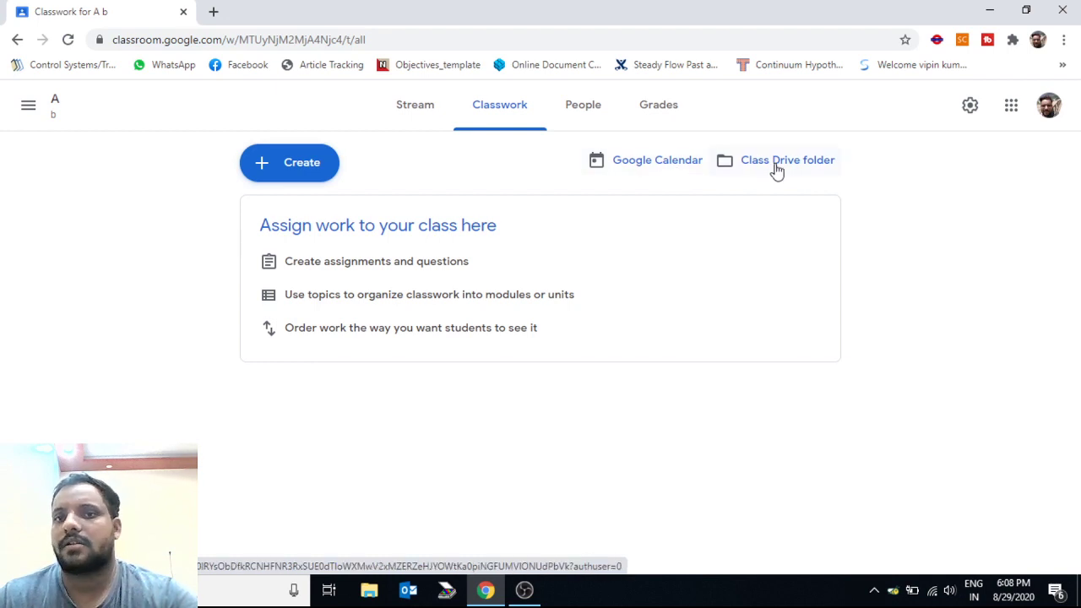
left_click(636, 168)
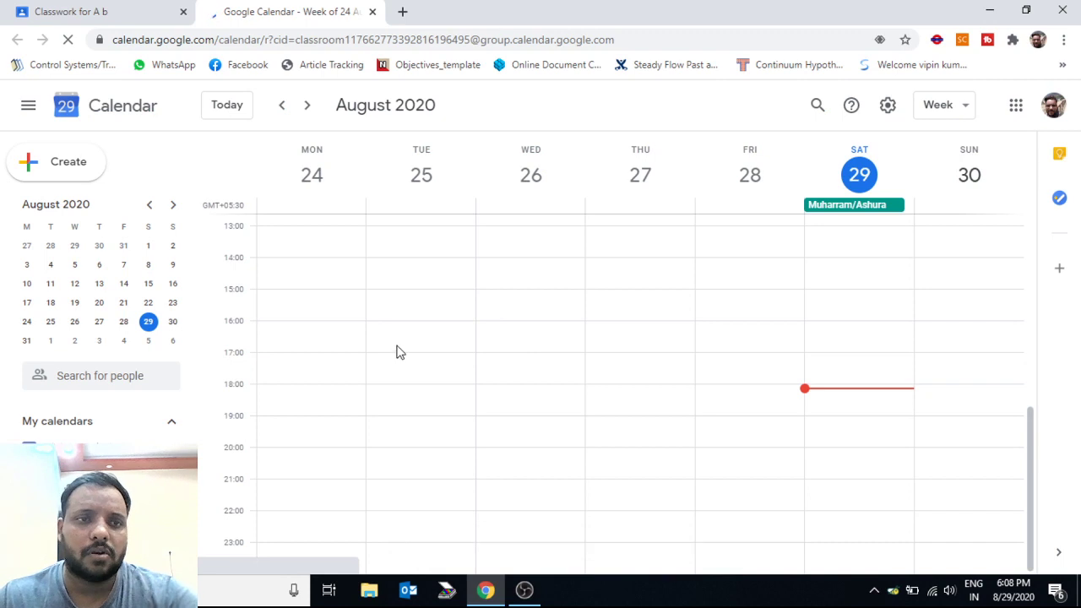
left_click(46, 167)
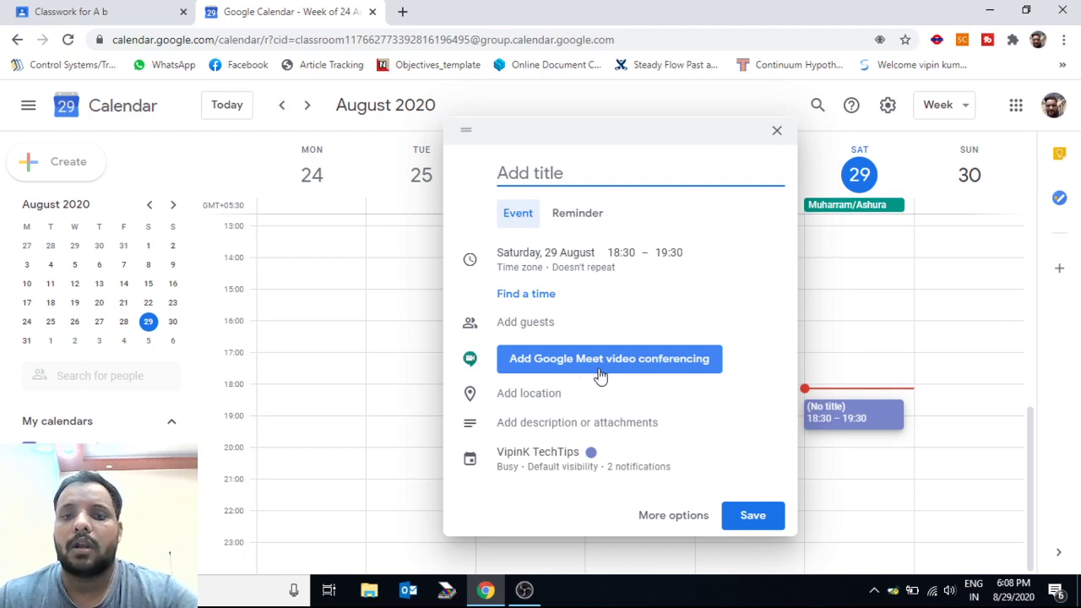
left_click(656, 366)
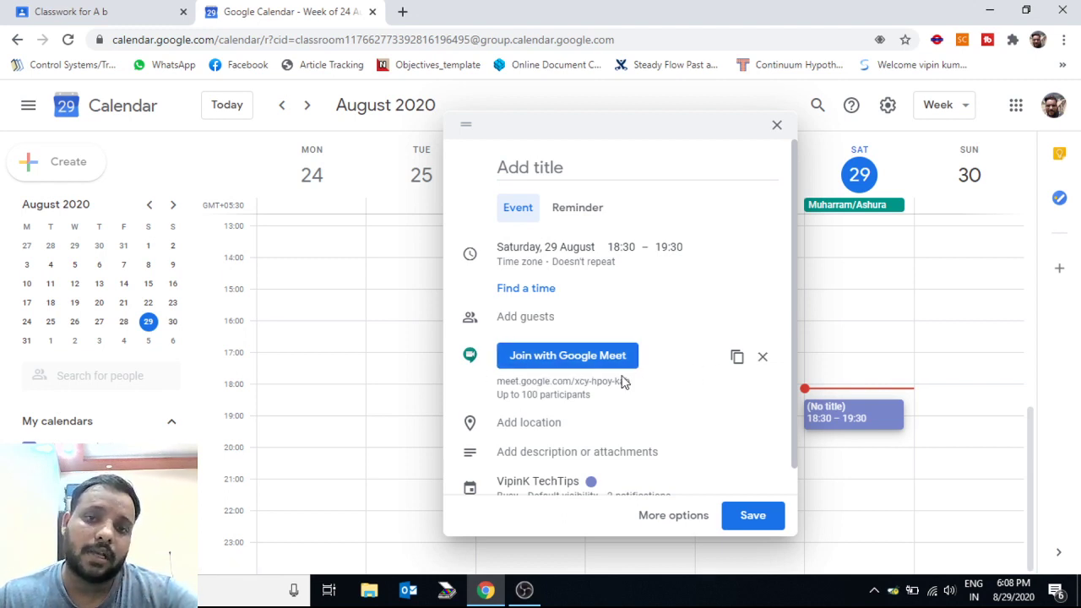
left_click(737, 361)
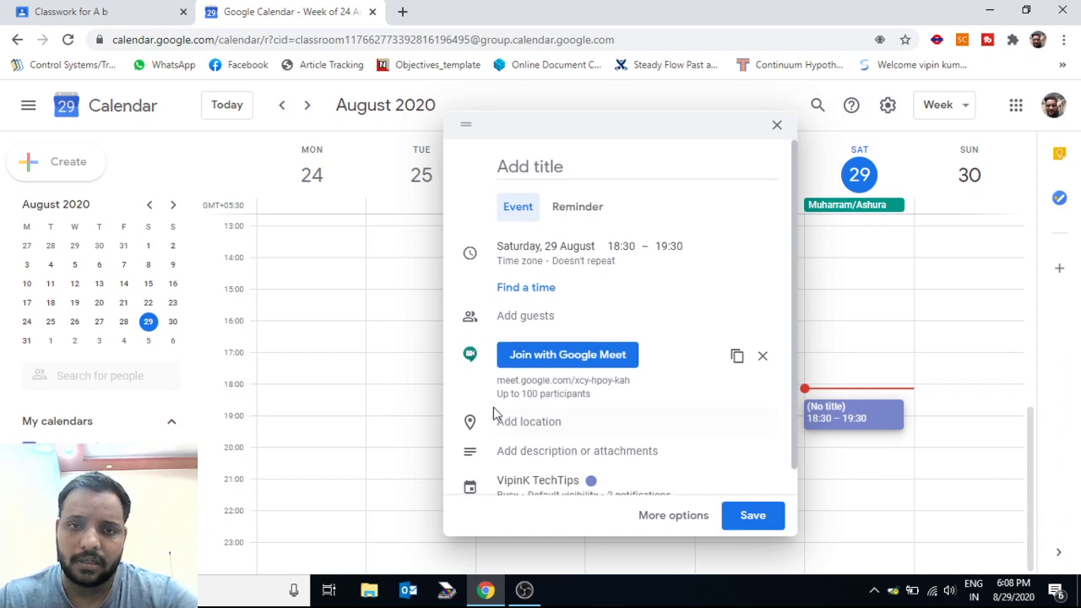
Save the untitled event for Saturday, 29 August, 18:30 – 19:30 and dismiss the offer of browser notifications
scroll(493, 419, "down", 1)
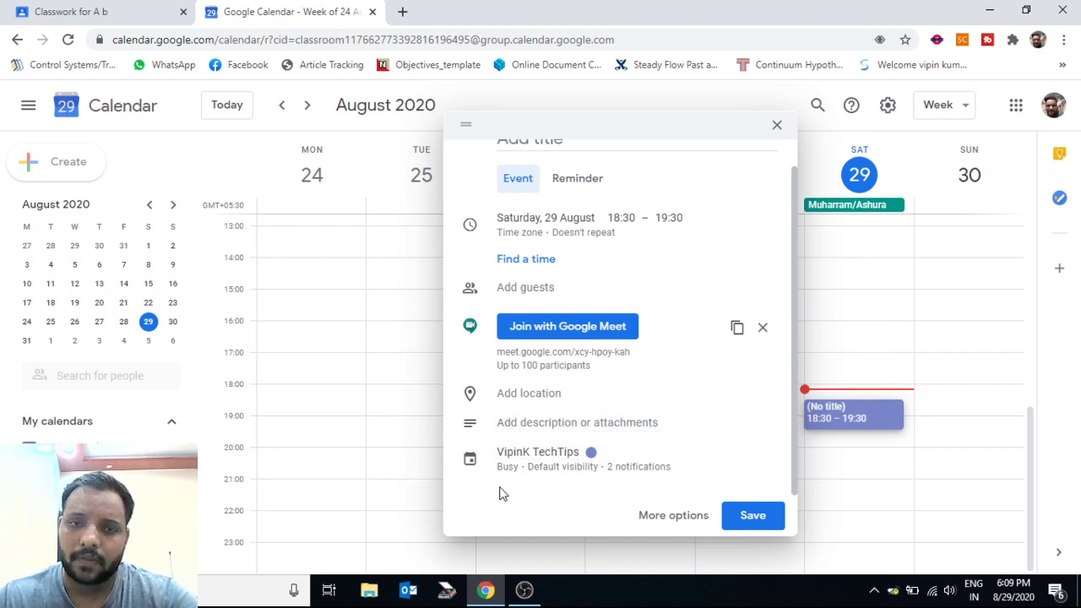
left_click(746, 518)
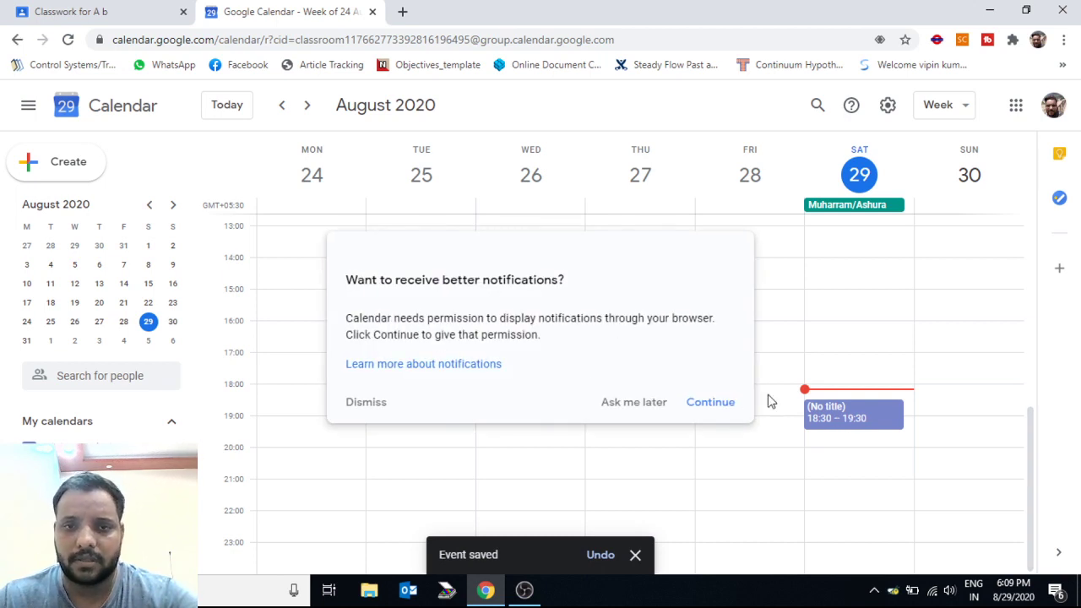
left_click(380, 406)
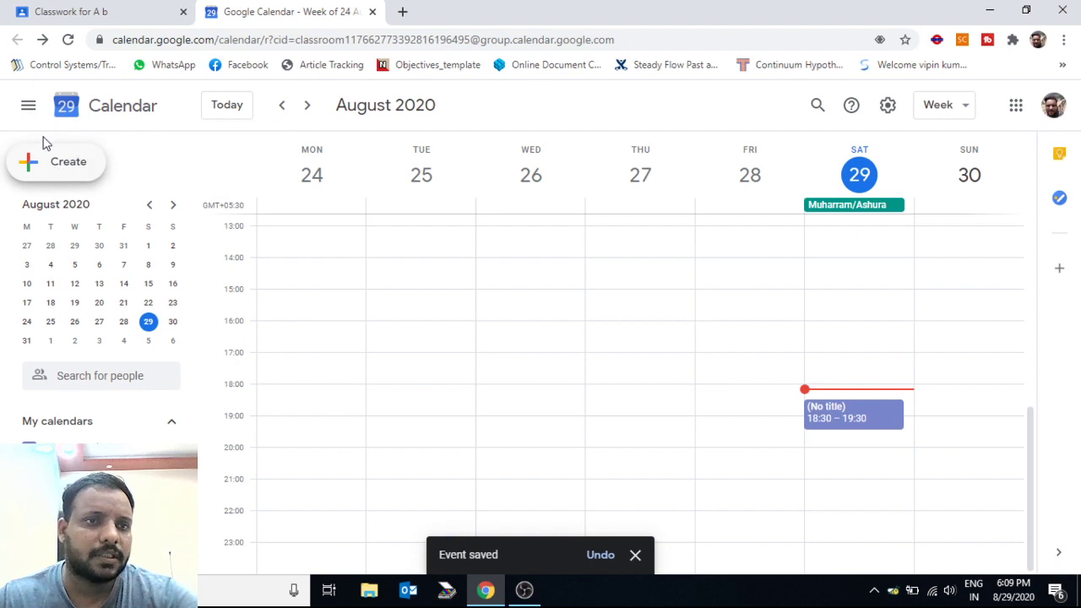
Look at the class Drive folder from the Classwork page and return to Classwork
left_click(95, 9)
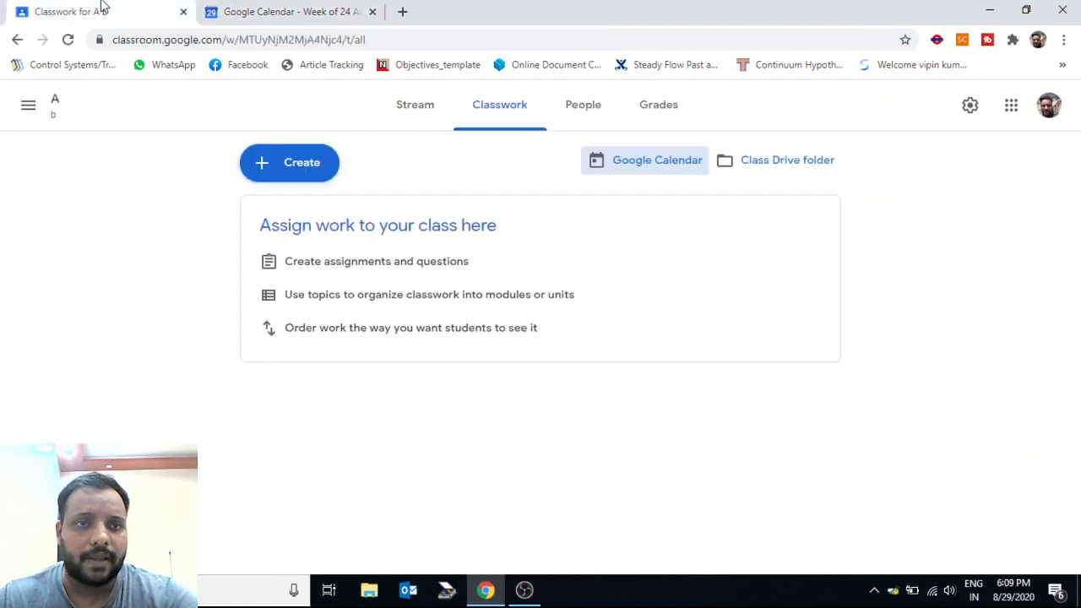
left_click(752, 169)
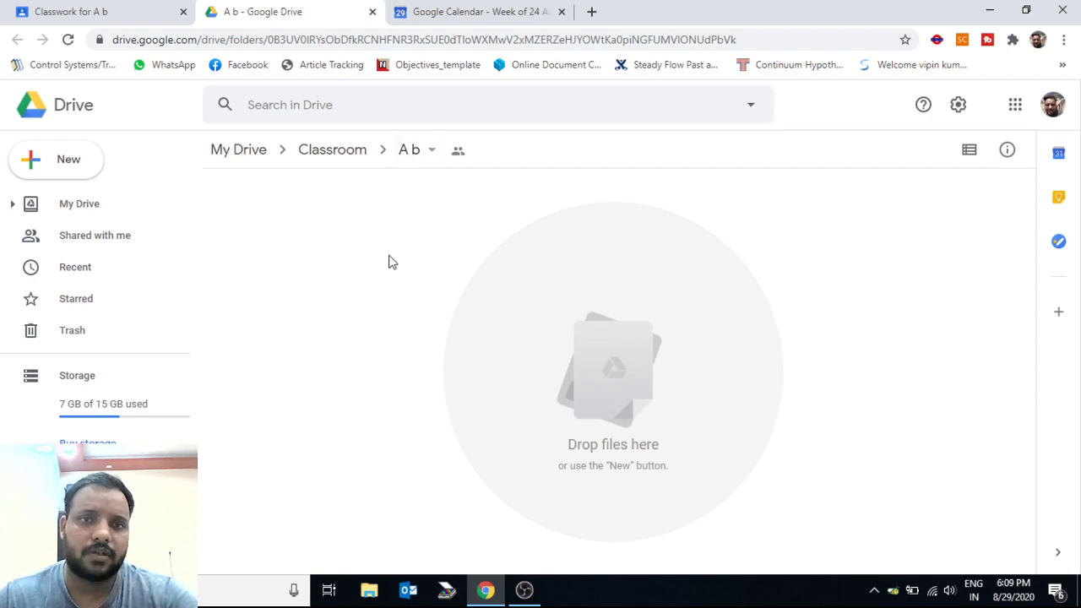
left_click(131, 7)
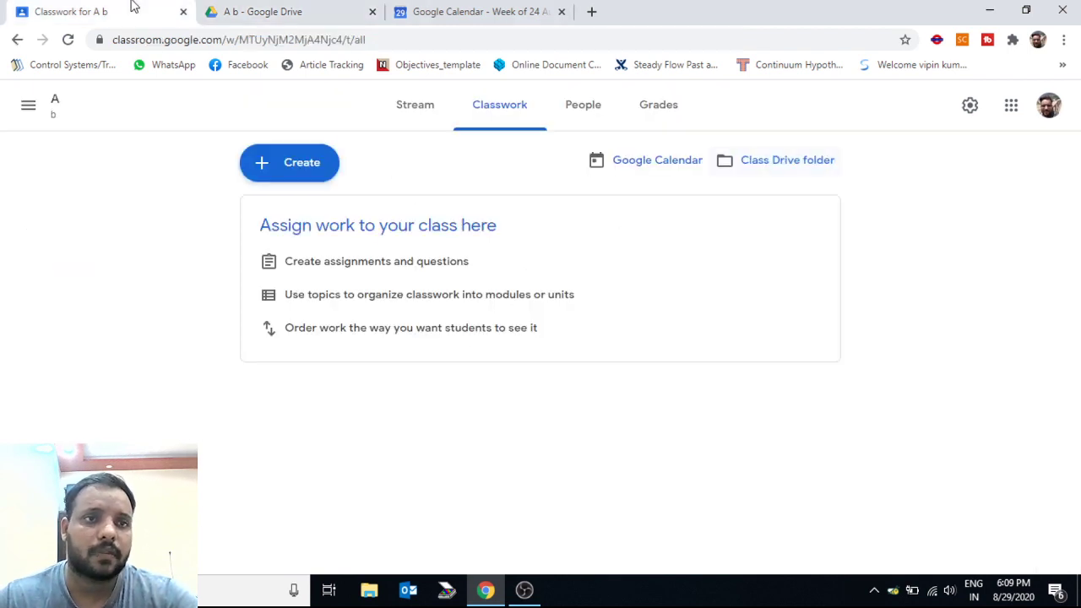
Start a new classwork question and look through the options for attaching existing files and creating new ones
left_click(297, 169)
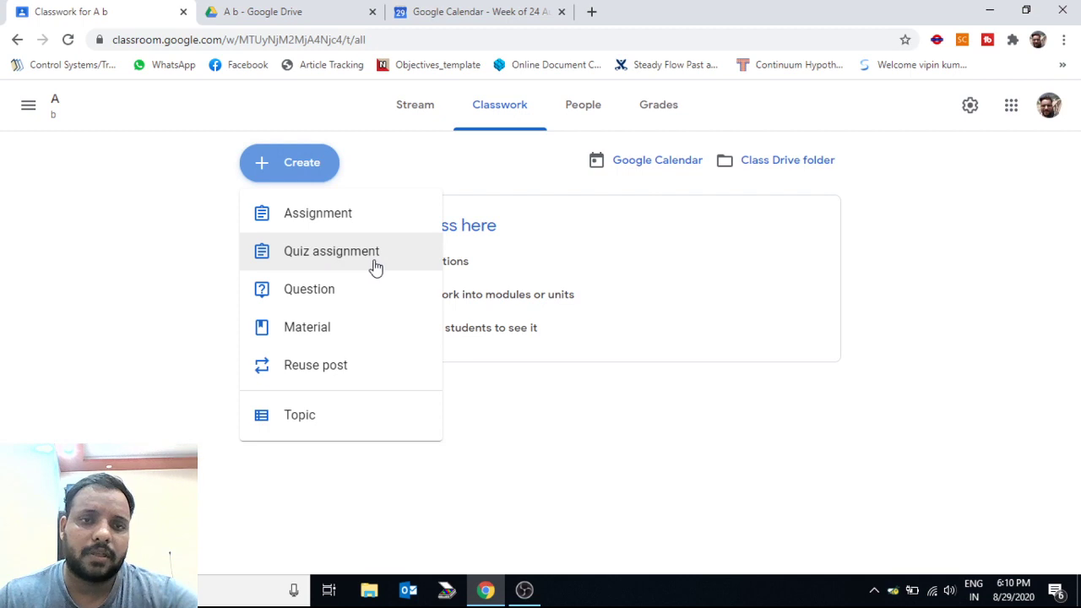
left_click(307, 301)
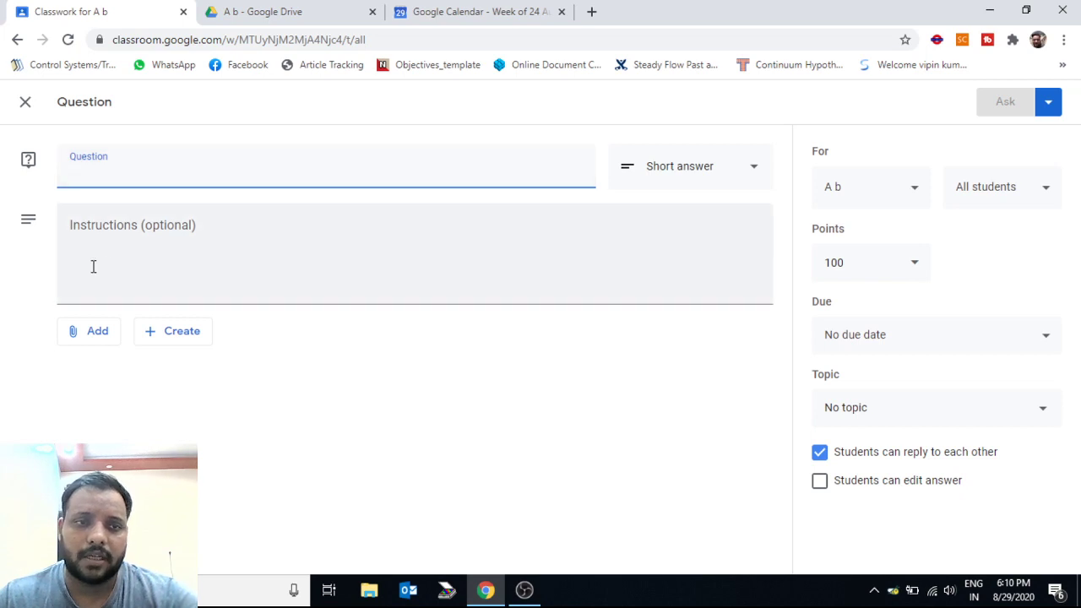
left_click(91, 336)
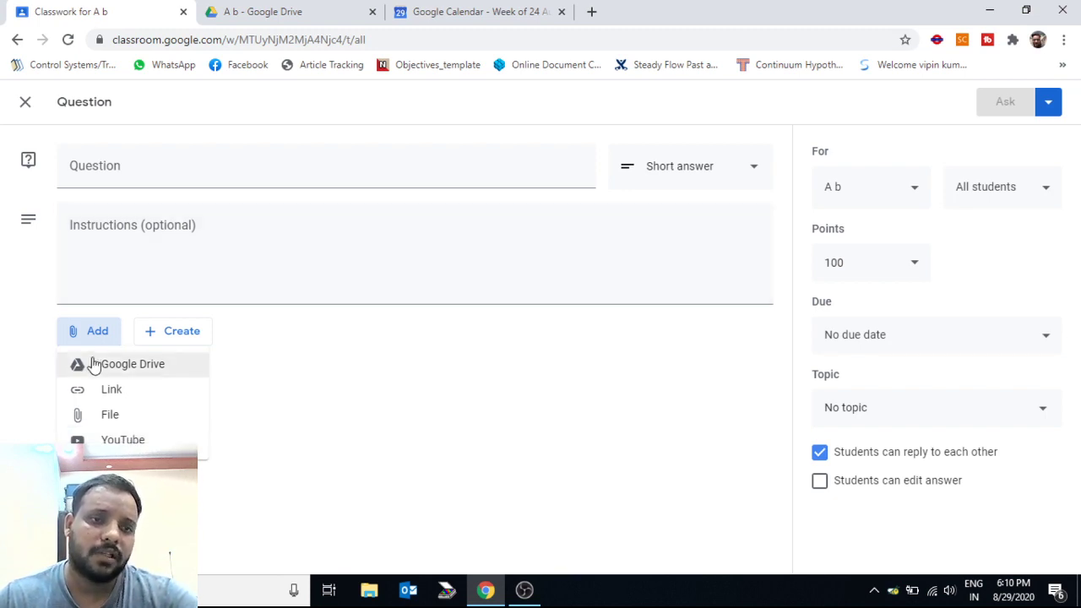
left_click(161, 338)
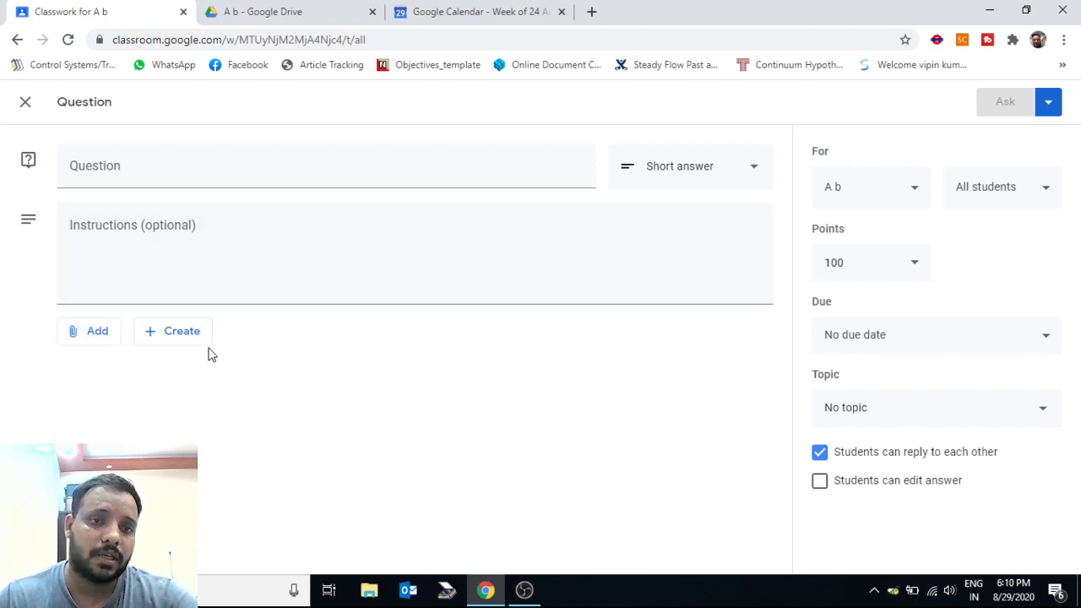
left_click(176, 341)
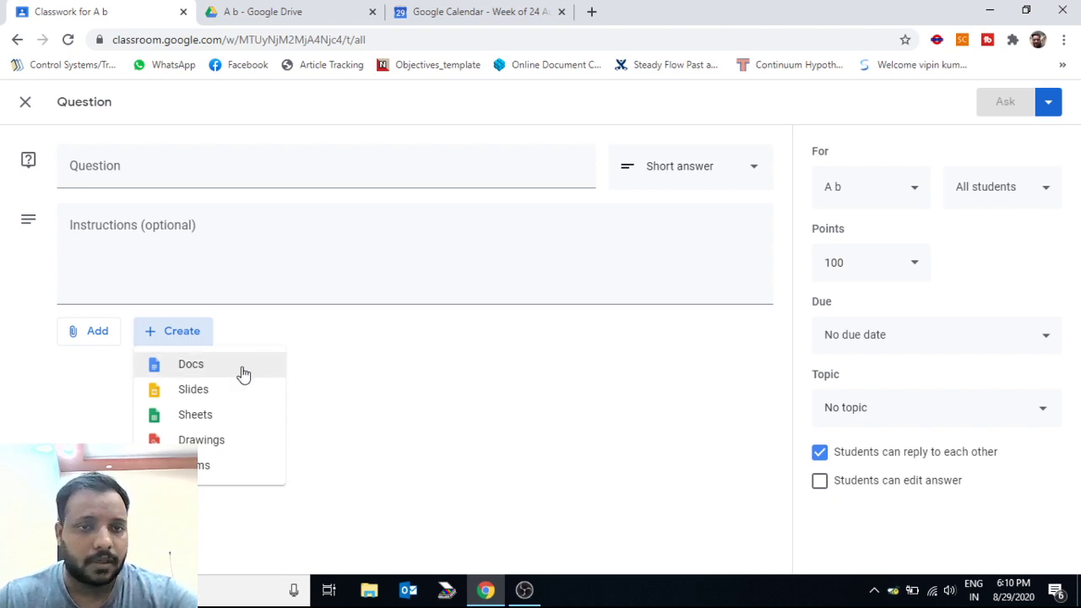
left_click(342, 377)
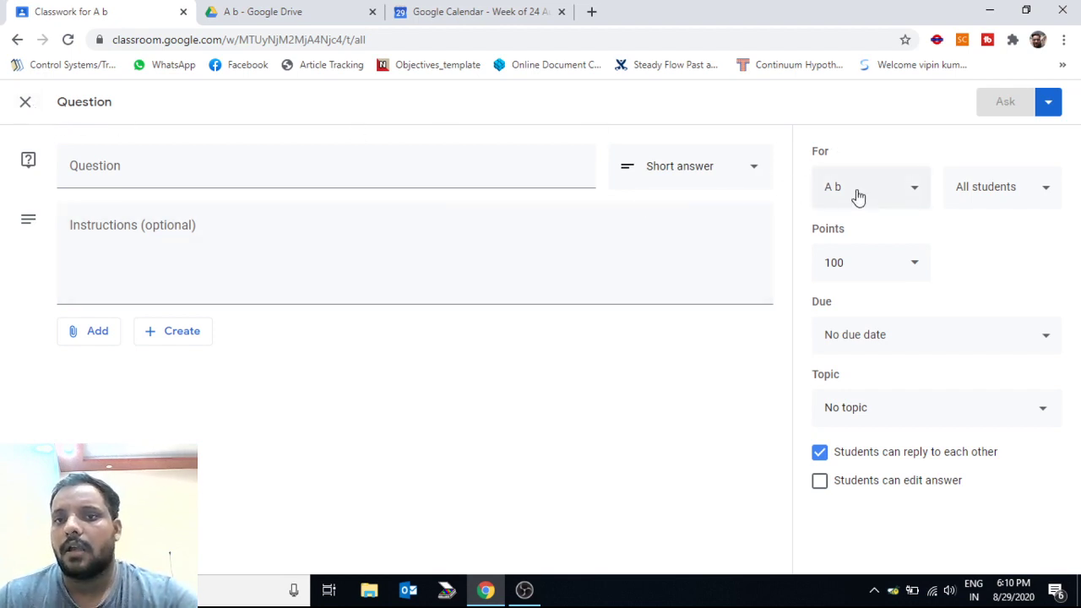
View which classes and students the question can be assigned to, and close the question without asking it
left_click(901, 199)
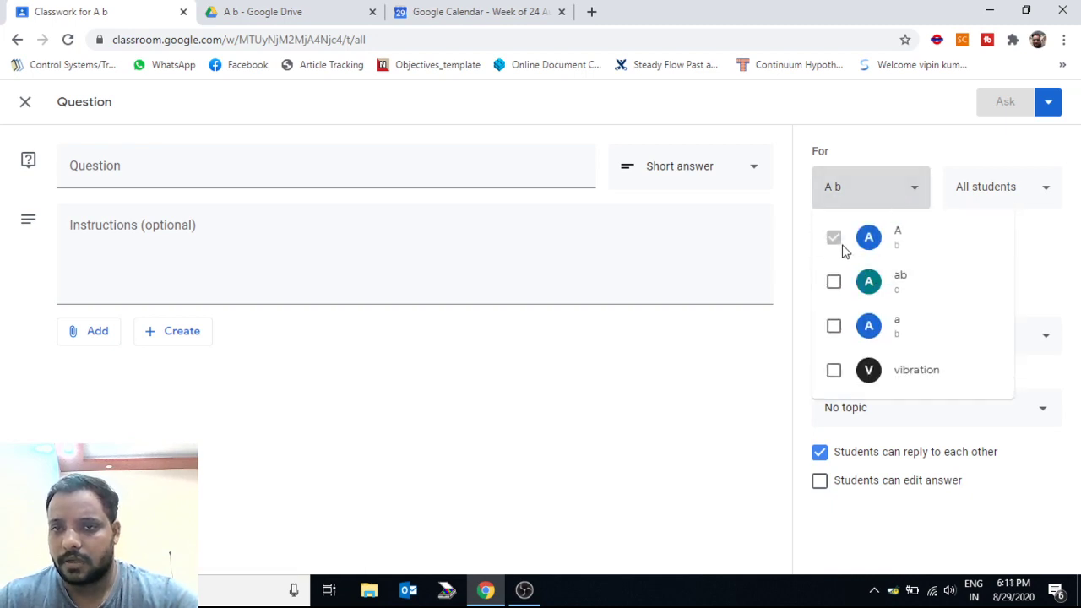
left_click(960, 197)
left_click(971, 197)
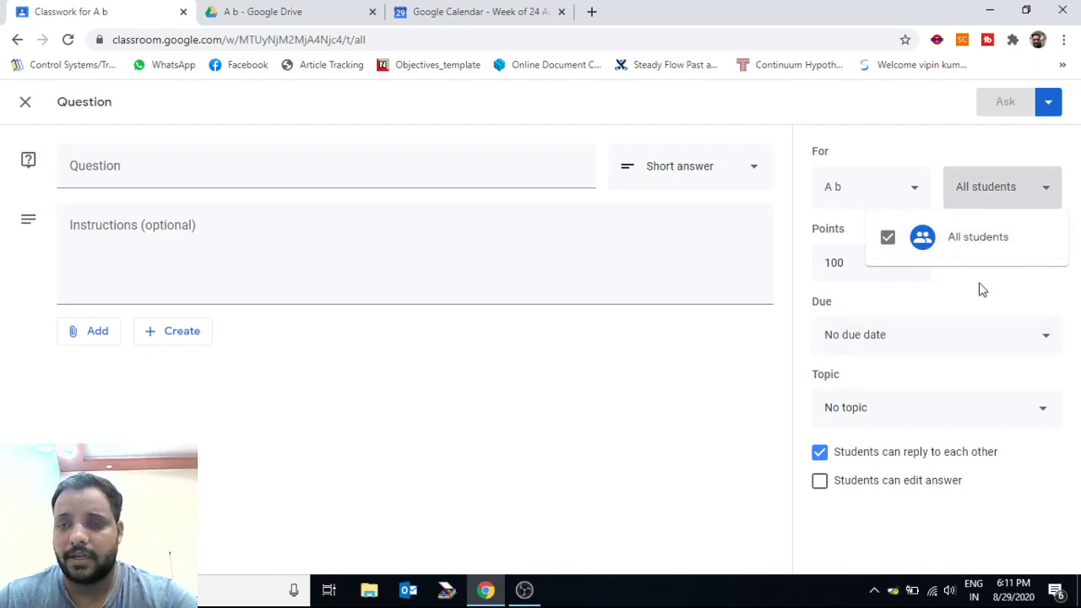
left_click(988, 200)
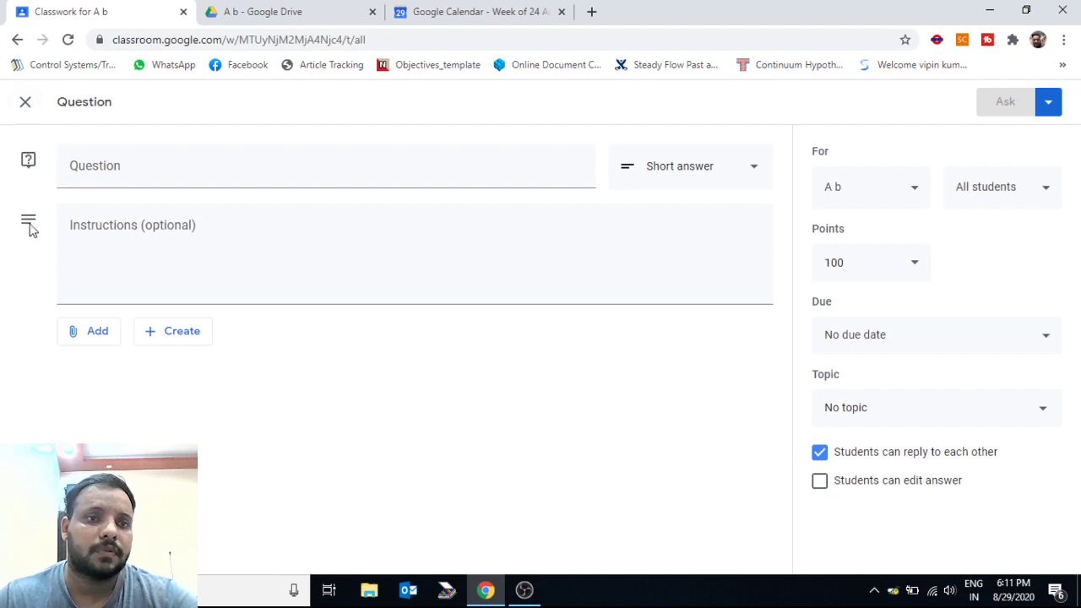
left_click(27, 103)
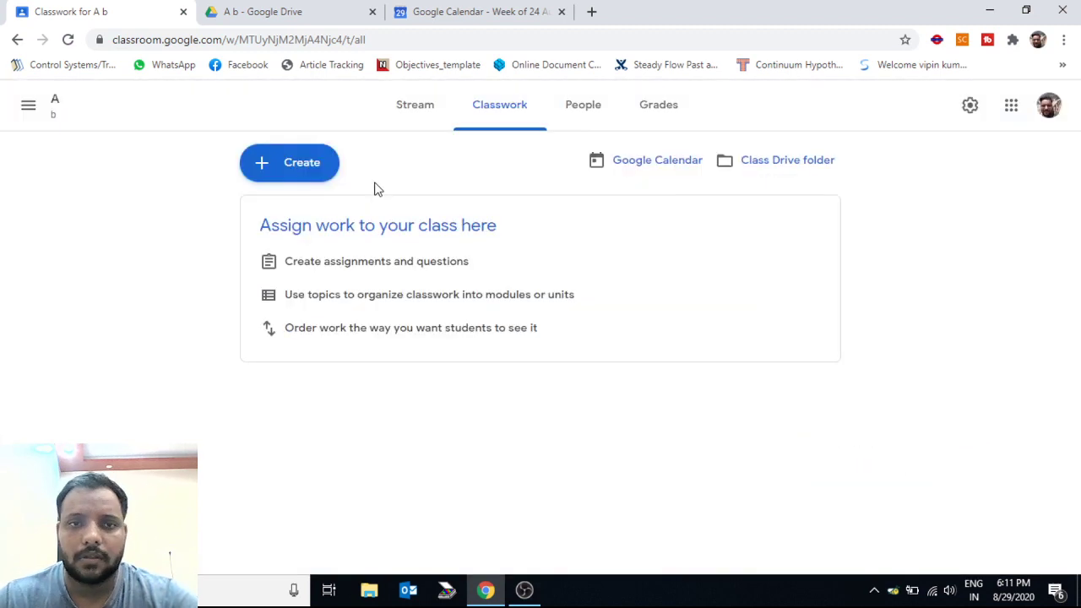
Start a new classwork material titled "module 1"
left_click(290, 165)
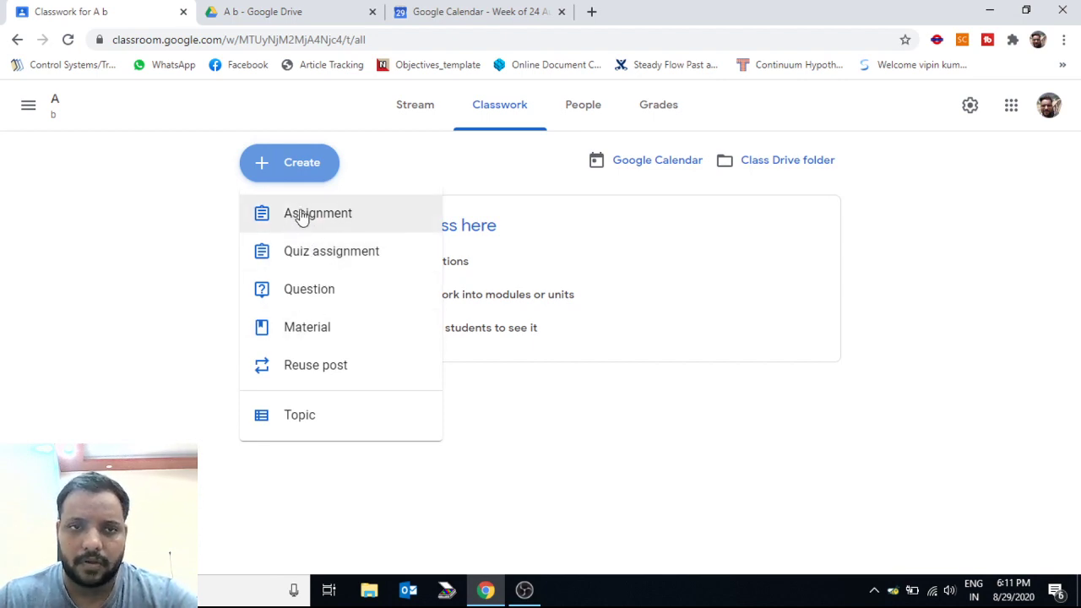
left_click(291, 335)
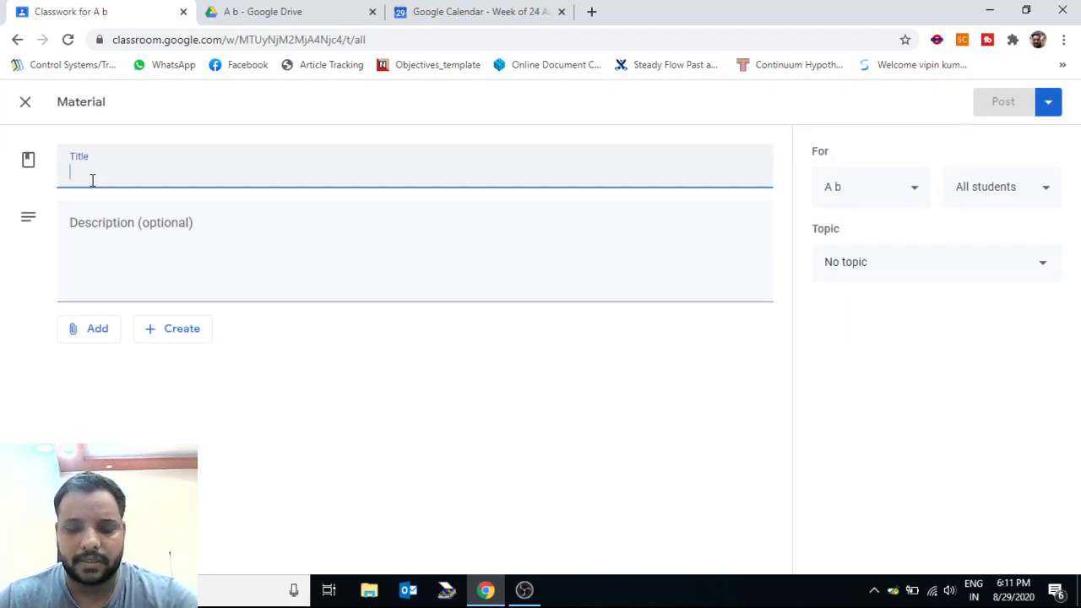
type("modu")
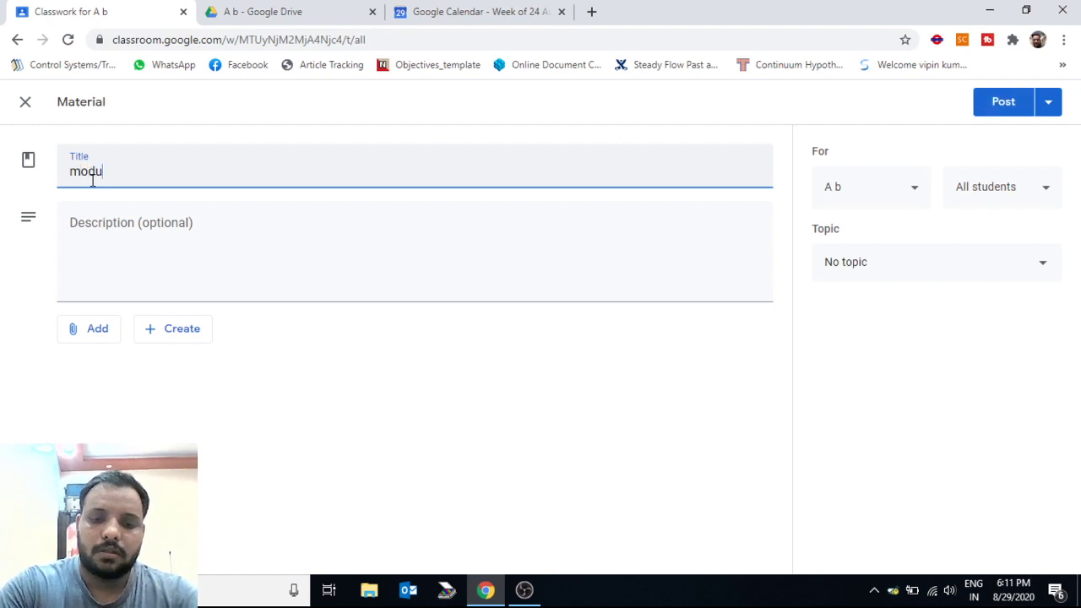
type("le 1")
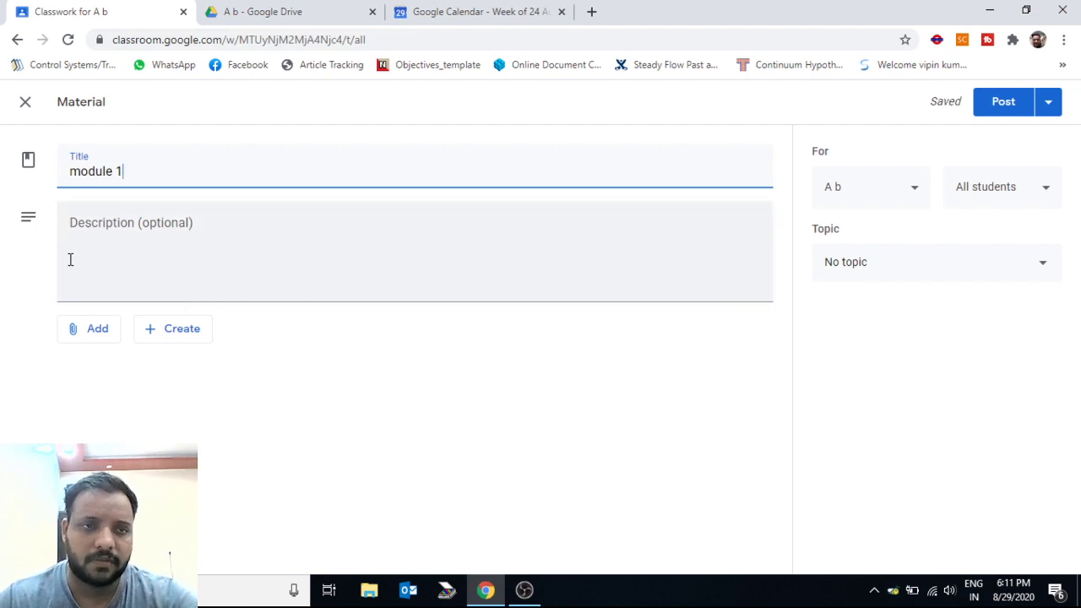
Attach a newly created Google Docs document to the material and enter the text "ajdkdldcfkfkd" in it
left_click(161, 335)
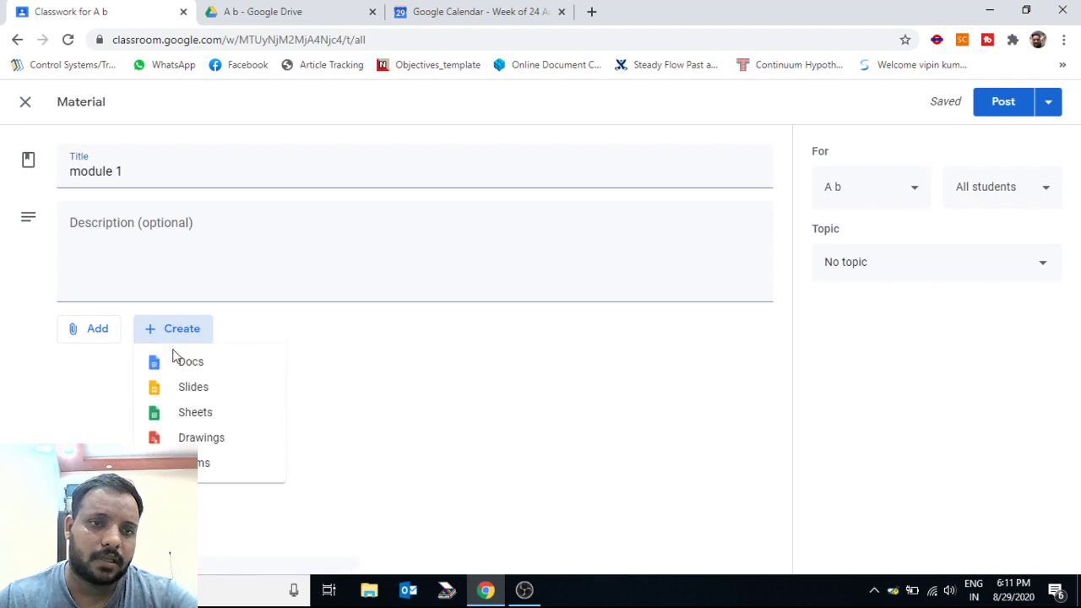
left_click(186, 371)
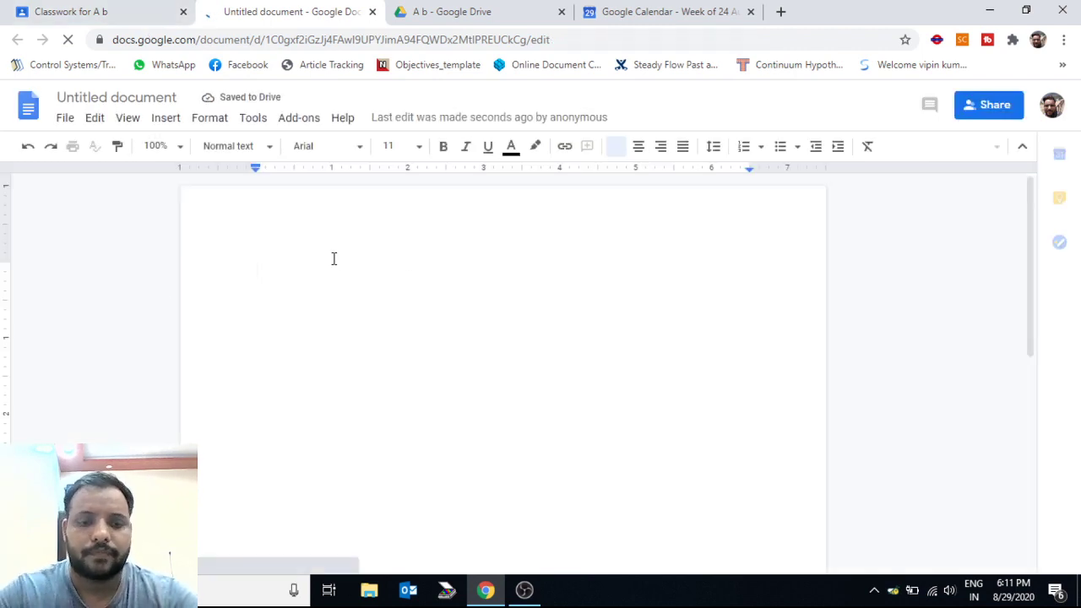
type("ajdkdld")
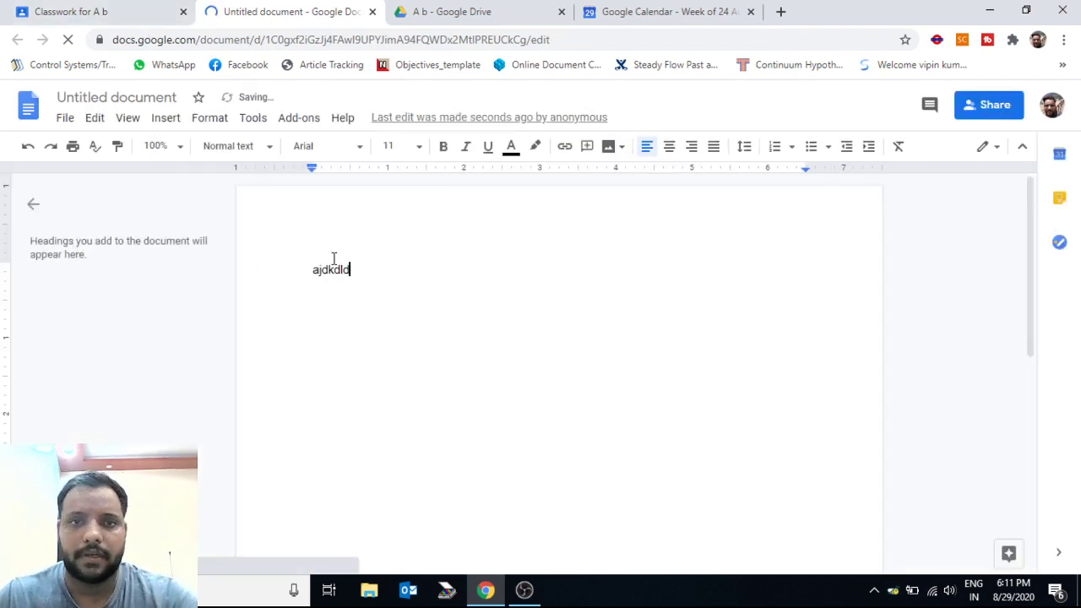
type("cfkfkd")
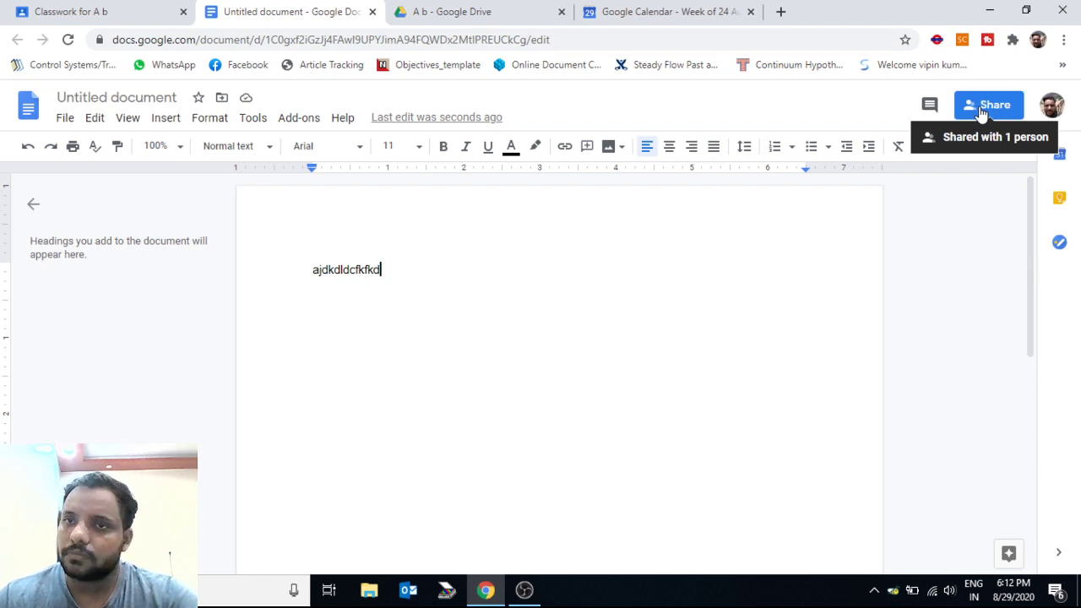
View who has access to the new document in its sharing settings, without naming the document or changing access
left_click(987, 107)
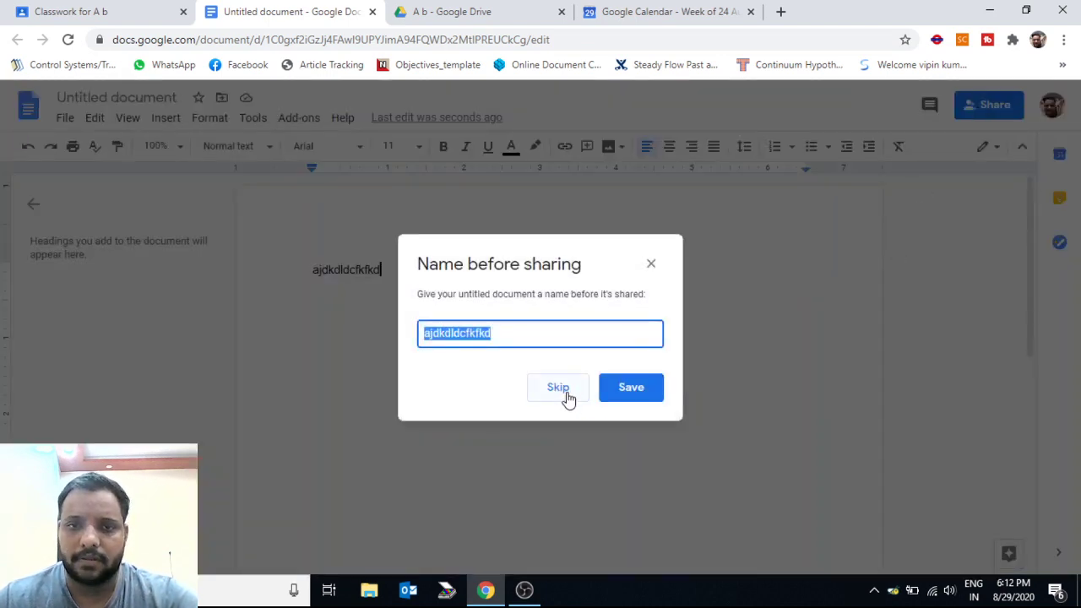
left_click(651, 264)
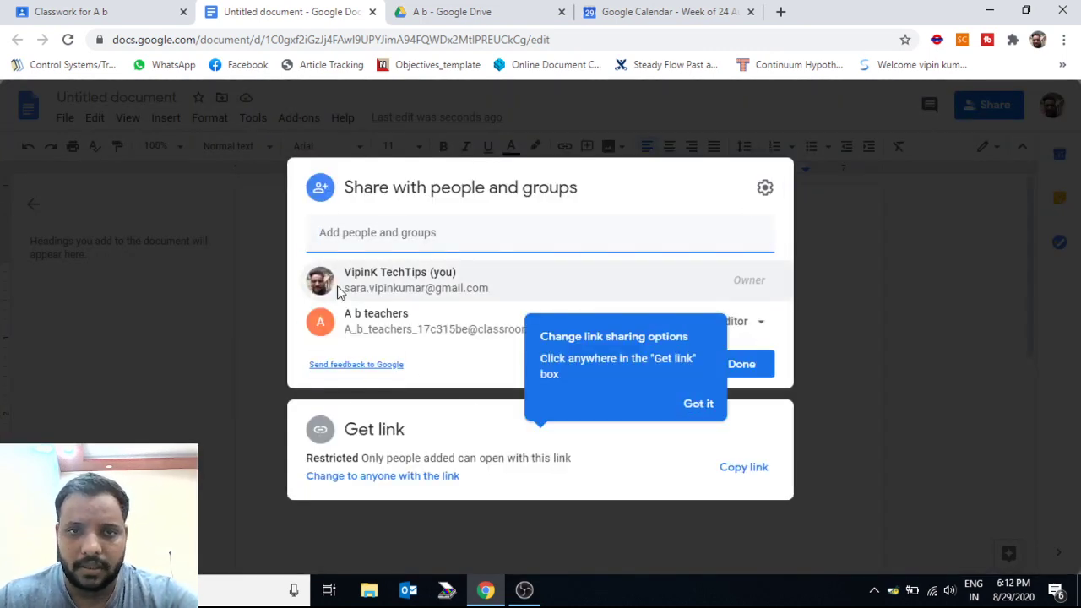
left_click(698, 407)
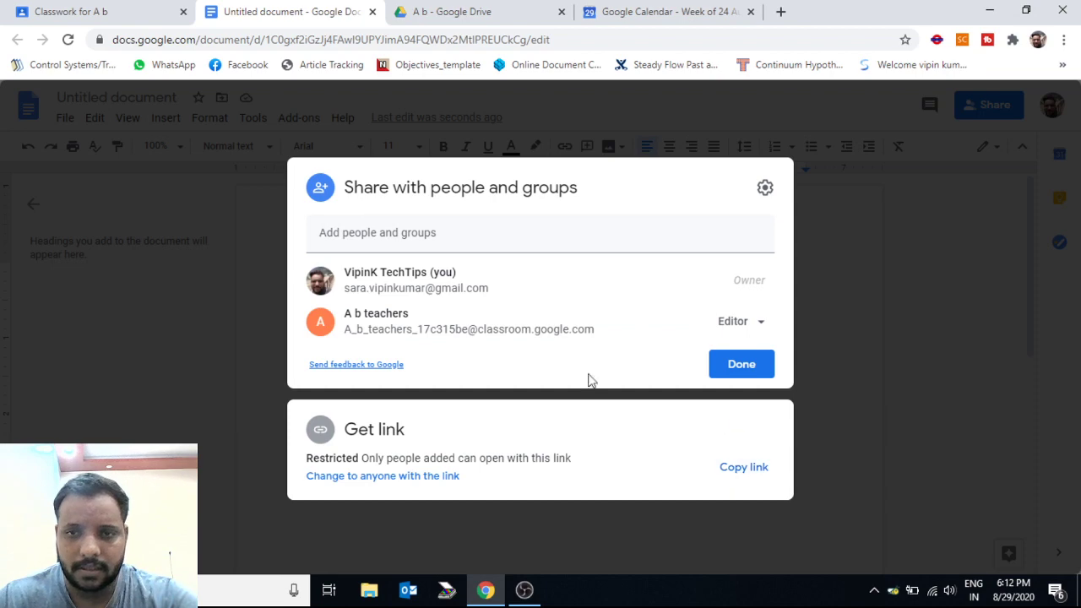
left_click(257, 375)
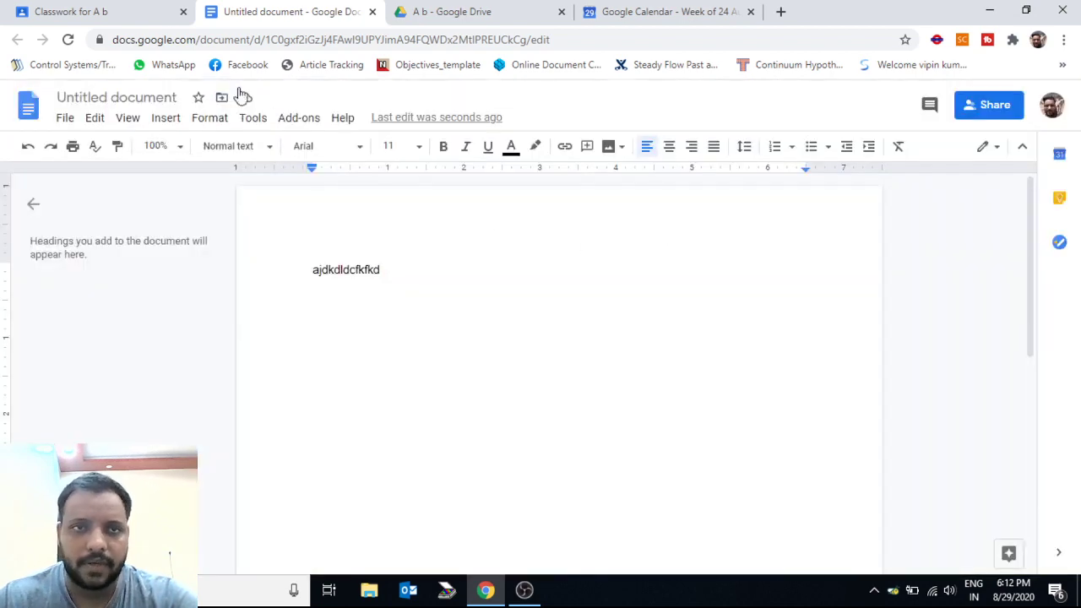
Close the document and leave the "module 1" material as an unposted draft
left_click(372, 12)
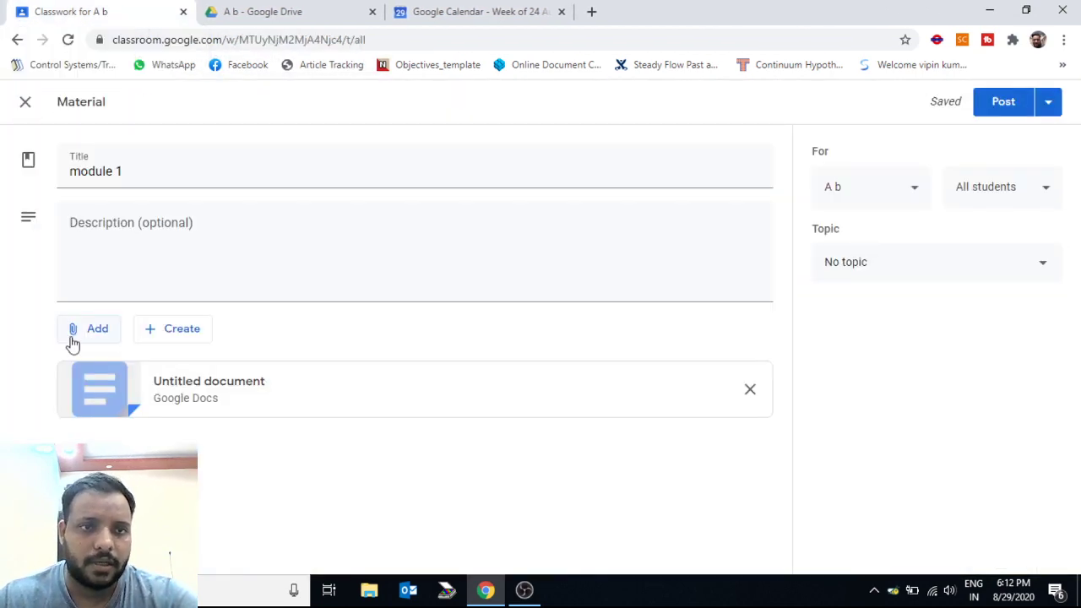
left_click(26, 103)
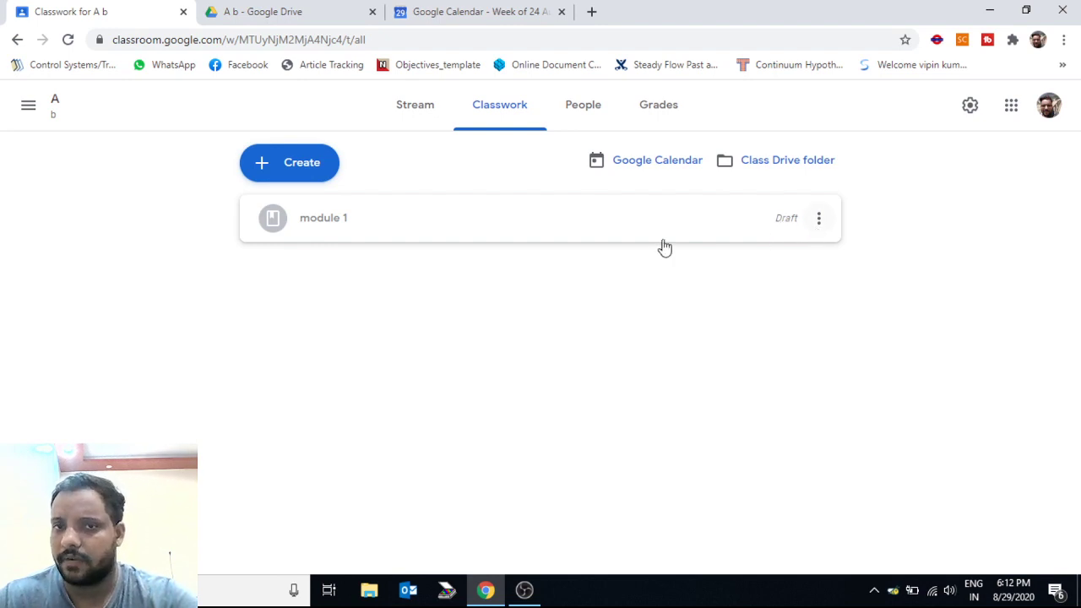
On the People page, search for a co-teacher by name in the teacher invitation and cancel it without inviting anyone
left_click(586, 118)
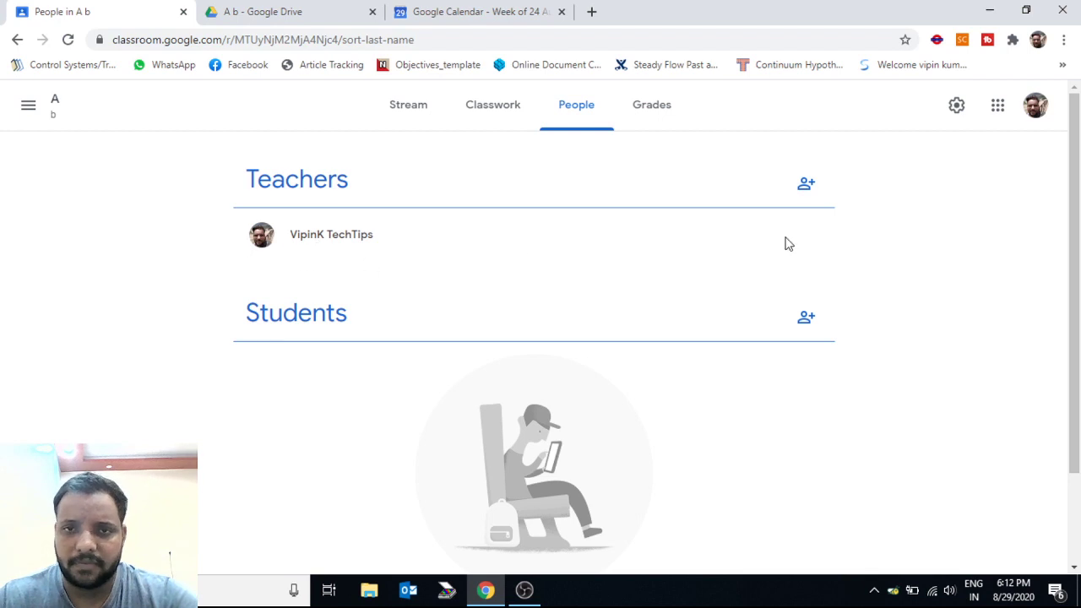
left_click(806, 183)
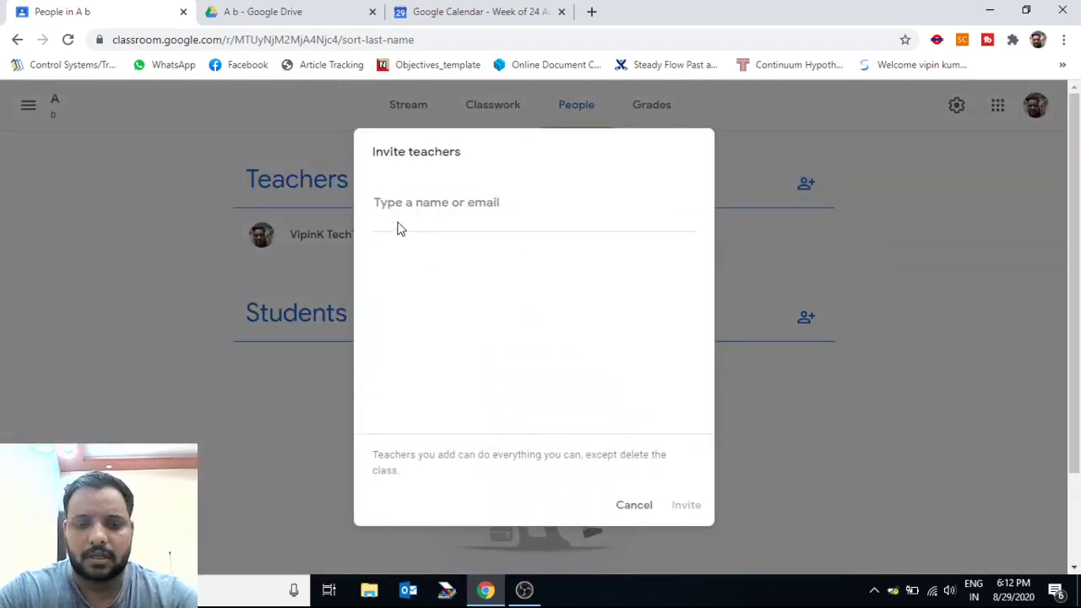
type("nee")
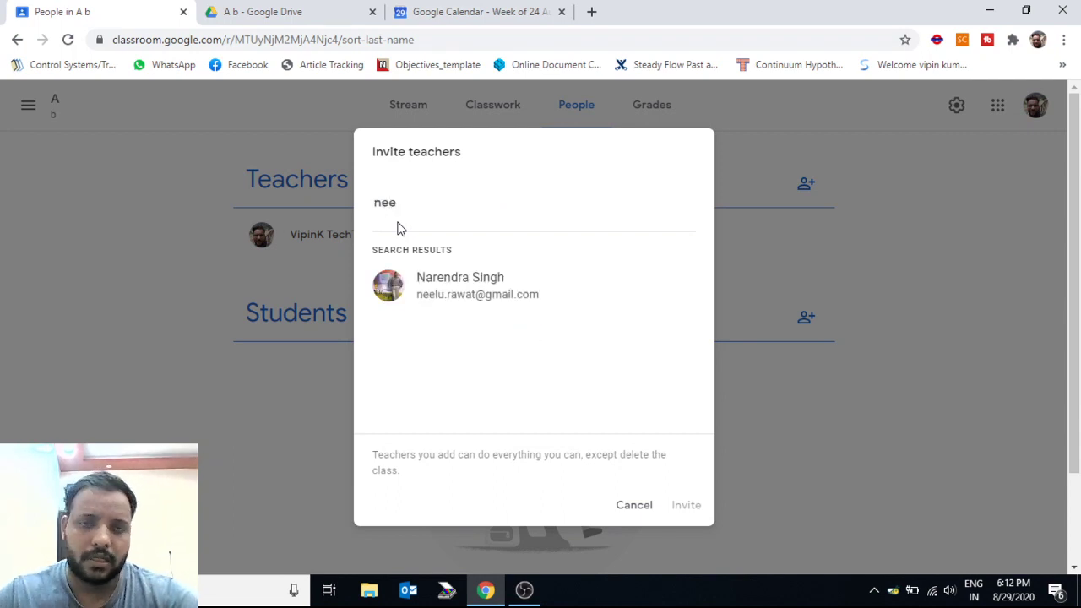
left_click(633, 507)
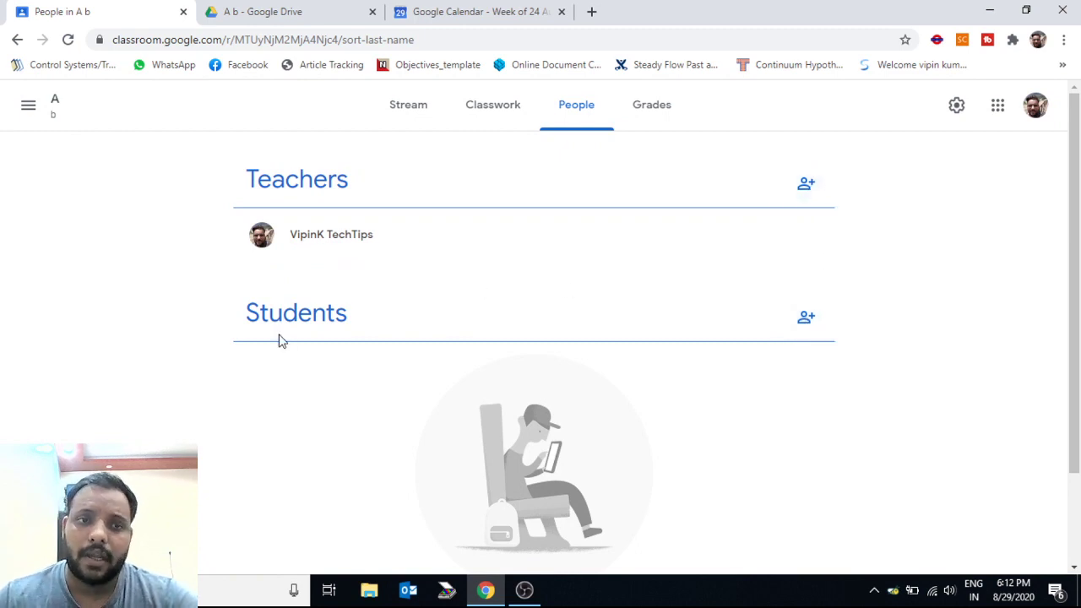
View the options for inviting students, cancel the invitation, and look over the Students section of the People page
left_click(806, 319)
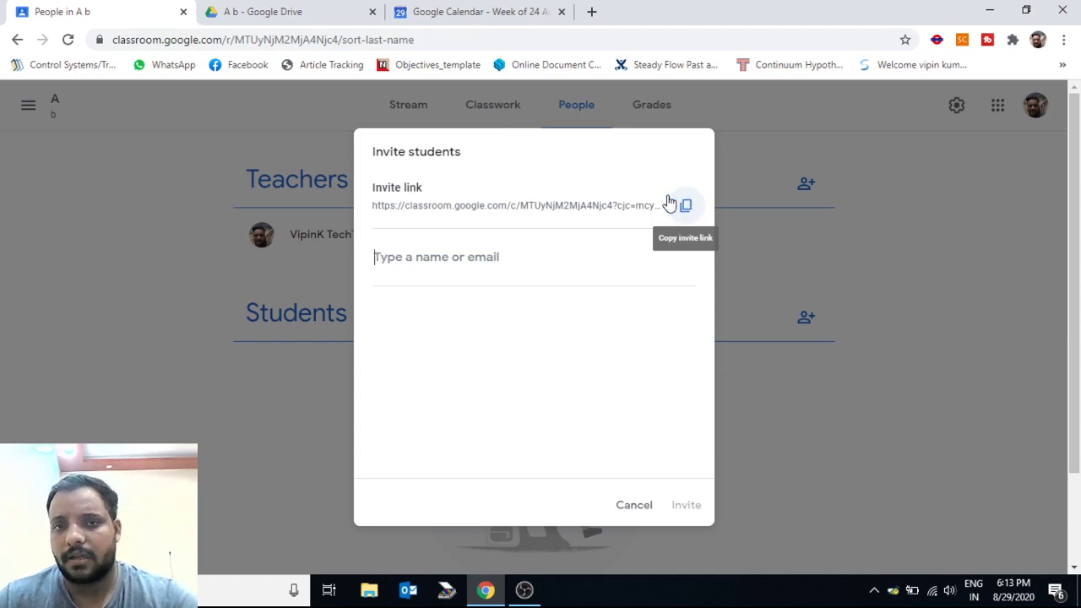
left_click(630, 510)
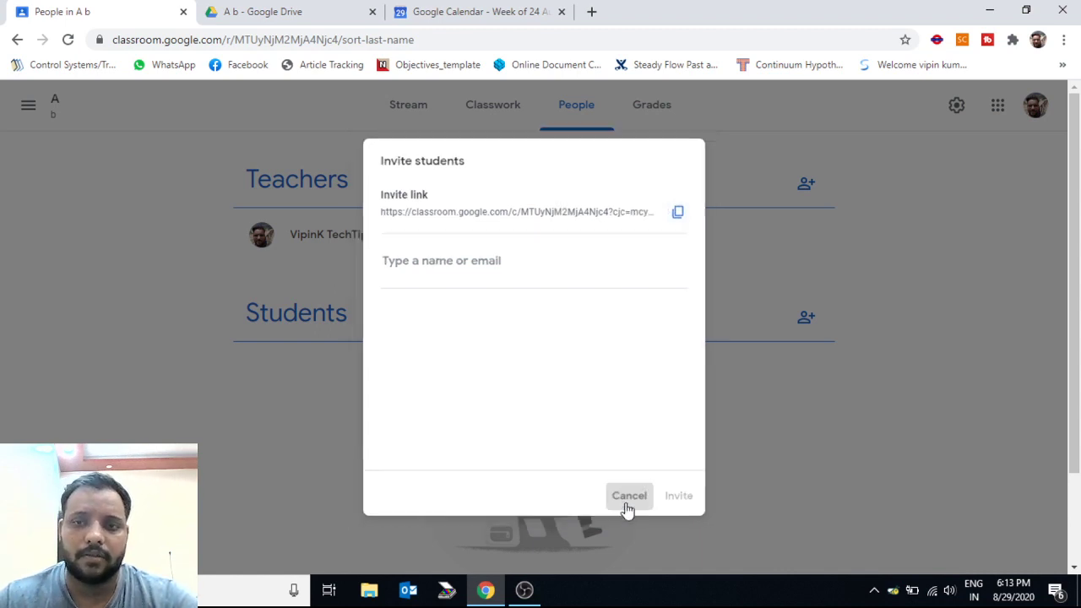
scroll(782, 332, "down", 2)
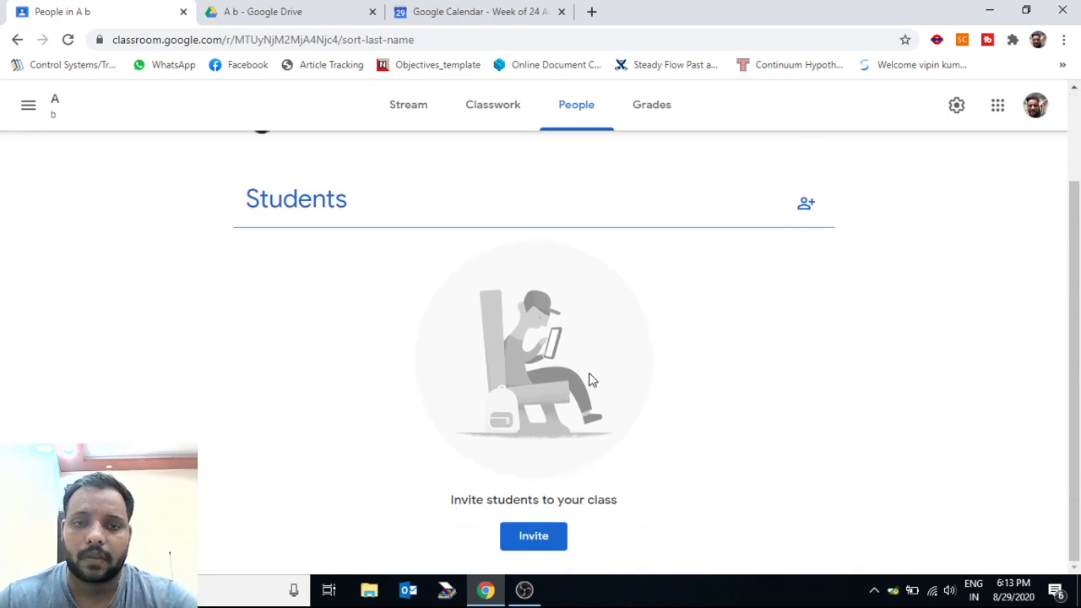
scroll(591, 380, "up", 2)
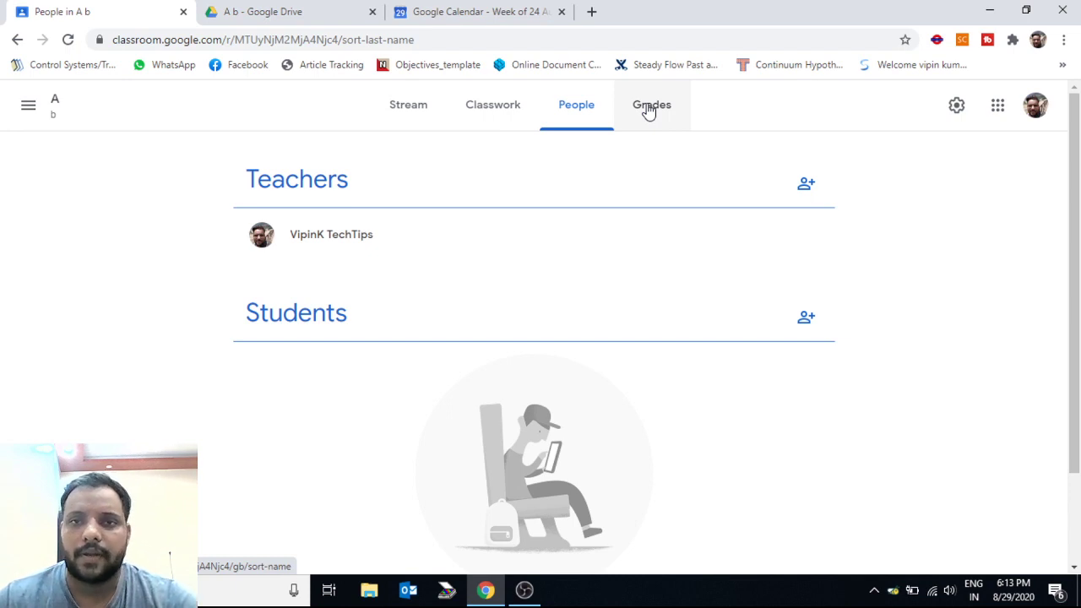
Look at the class's Grades page, and review the Stream, Classwork and People pages before returning to Grades
left_click(648, 111)
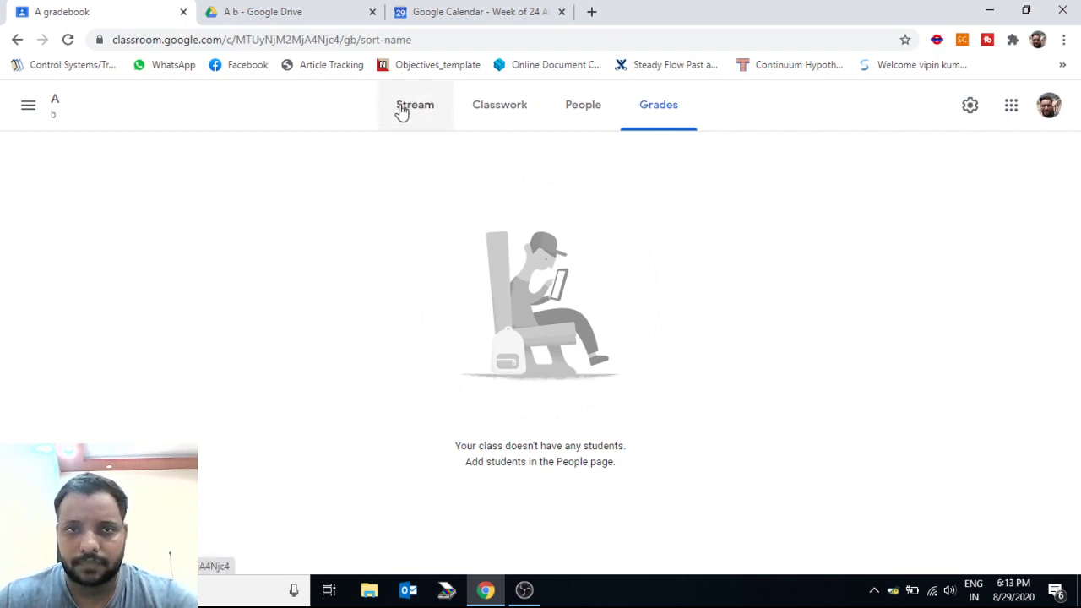
left_click(402, 112)
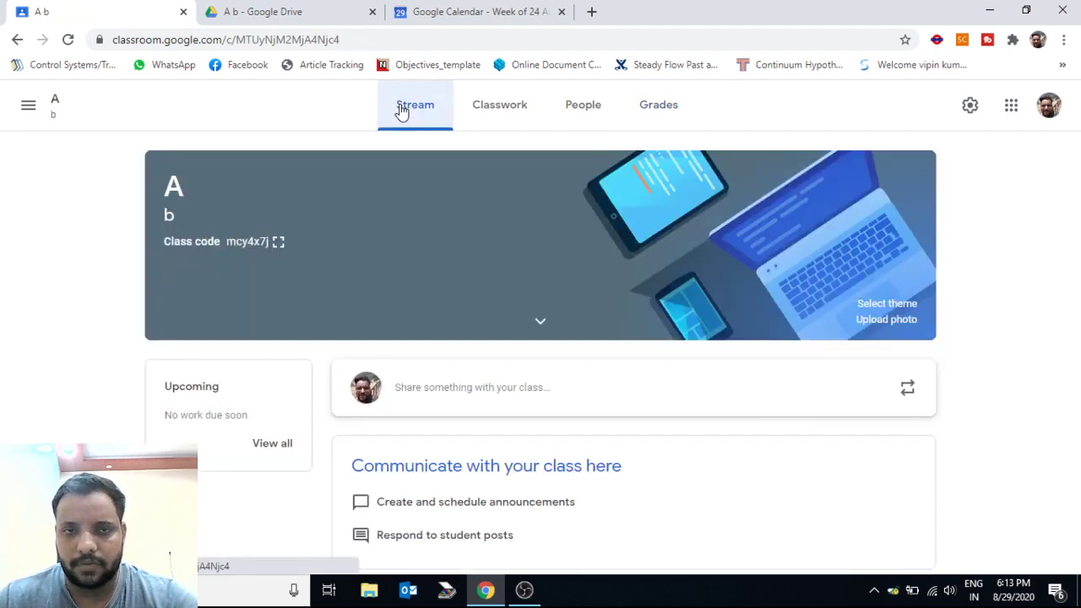
left_click(488, 115)
left_click(579, 115)
left_click(656, 109)
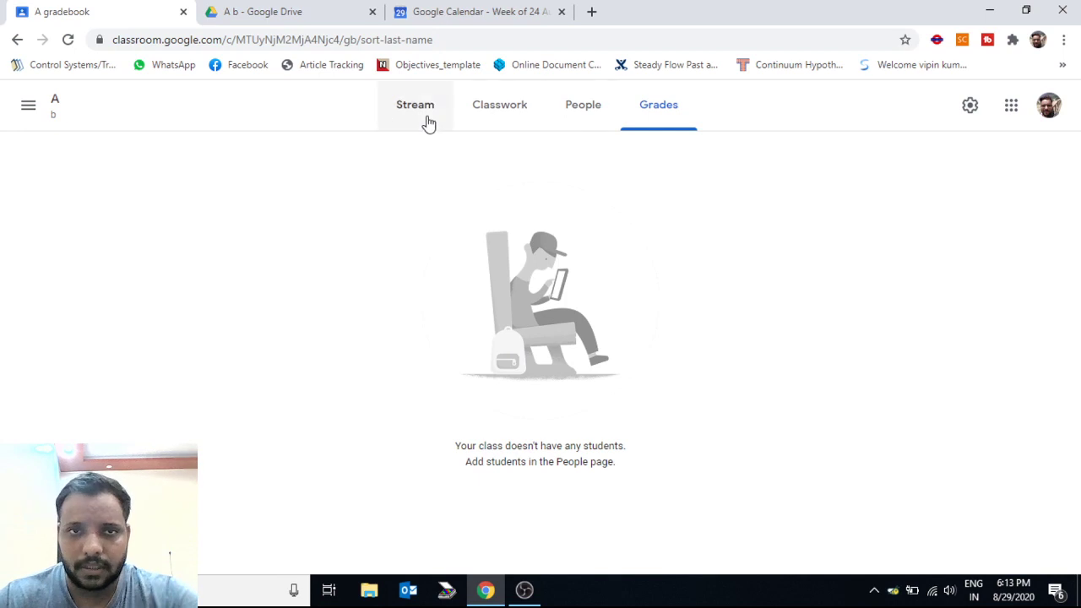
Open the class settings and look over the Class Details and General sections
left_click(970, 107)
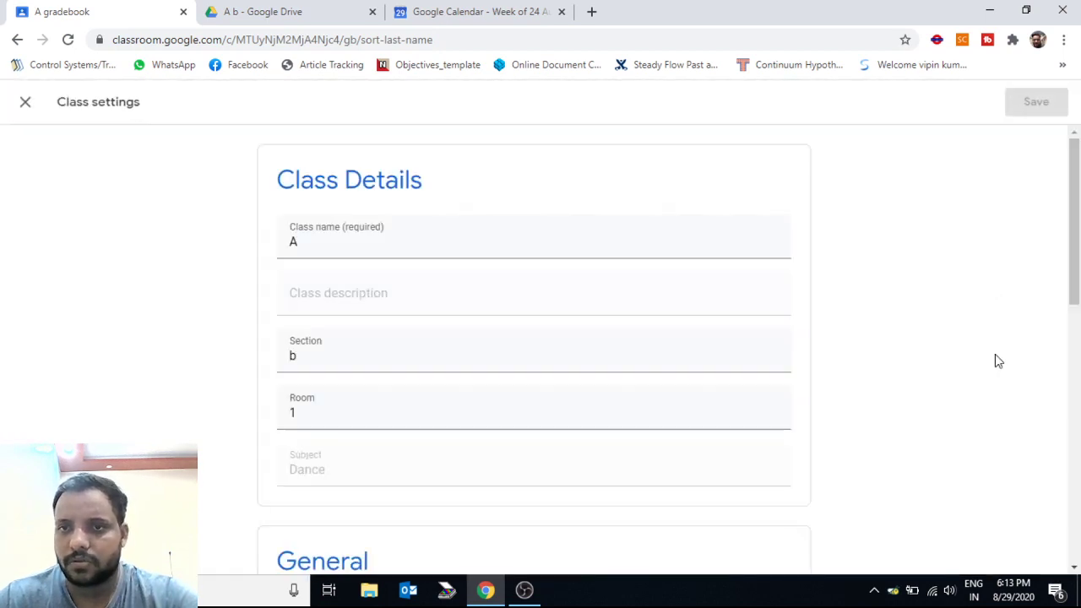
scroll(331, 297, "down", 4)
scroll(331, 298, "up", 4)
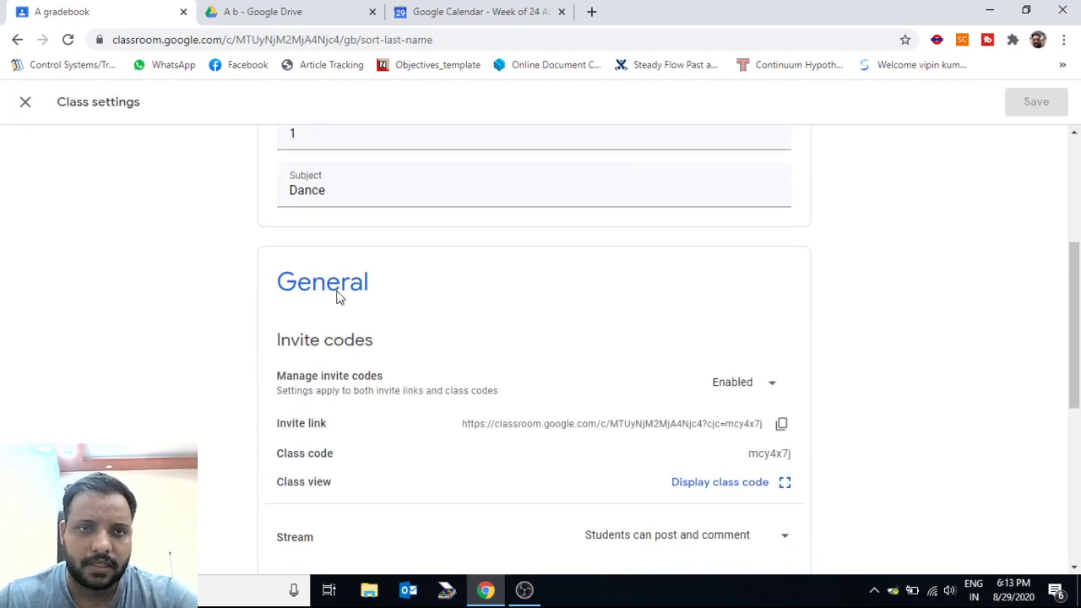
scroll(355, 345, "down", 5)
scroll(357, 369, "up", 5)
scroll(345, 401, "down", 5)
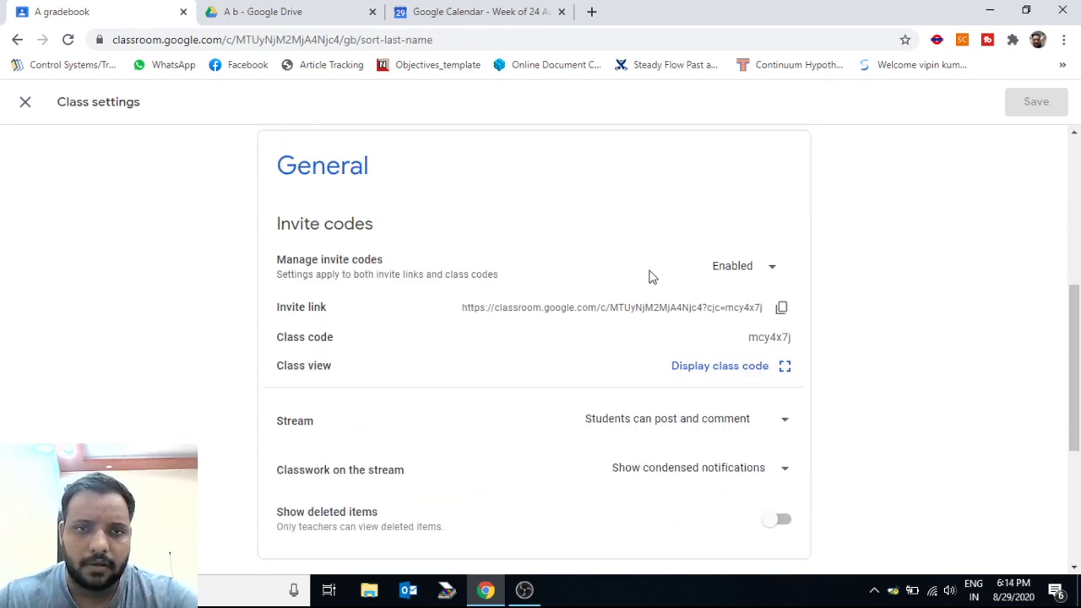
Check the options for managing invite codes without changing them, and view the enlarged class code before closing it
left_click(775, 275)
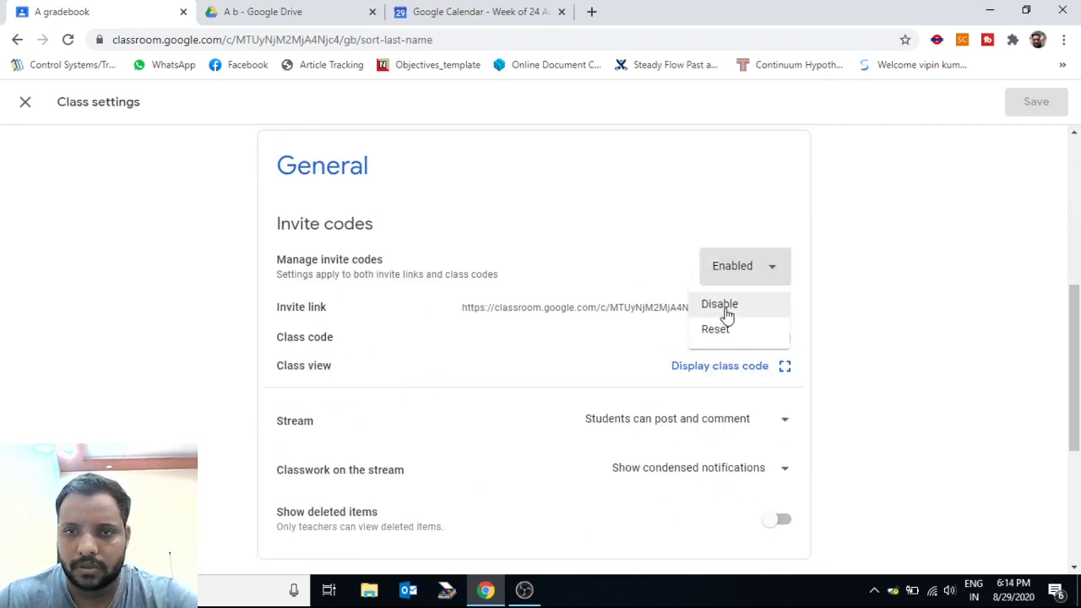
left_click(948, 350)
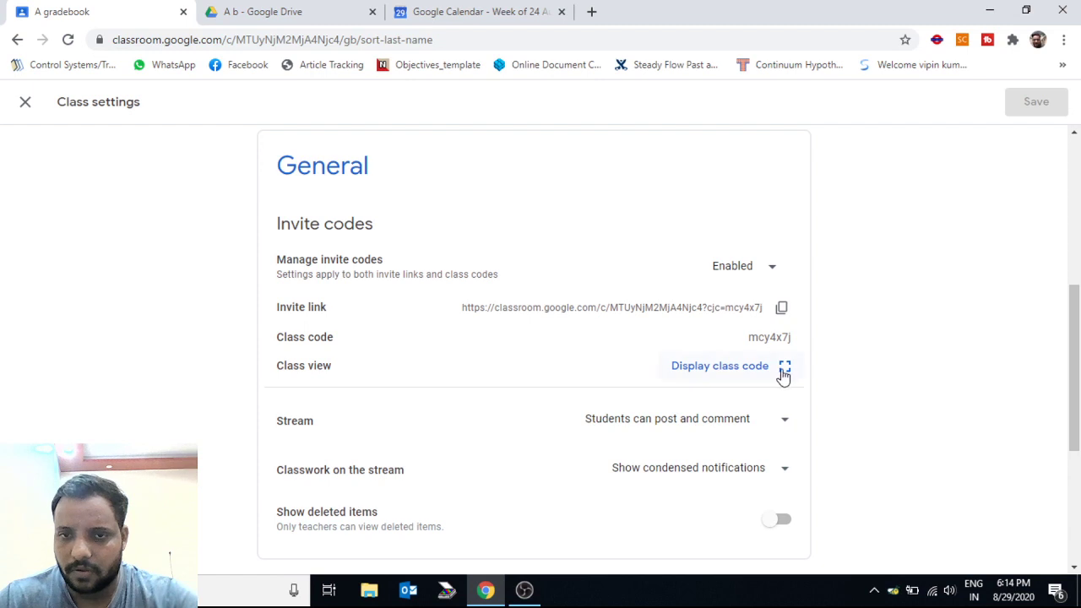
left_click(784, 369)
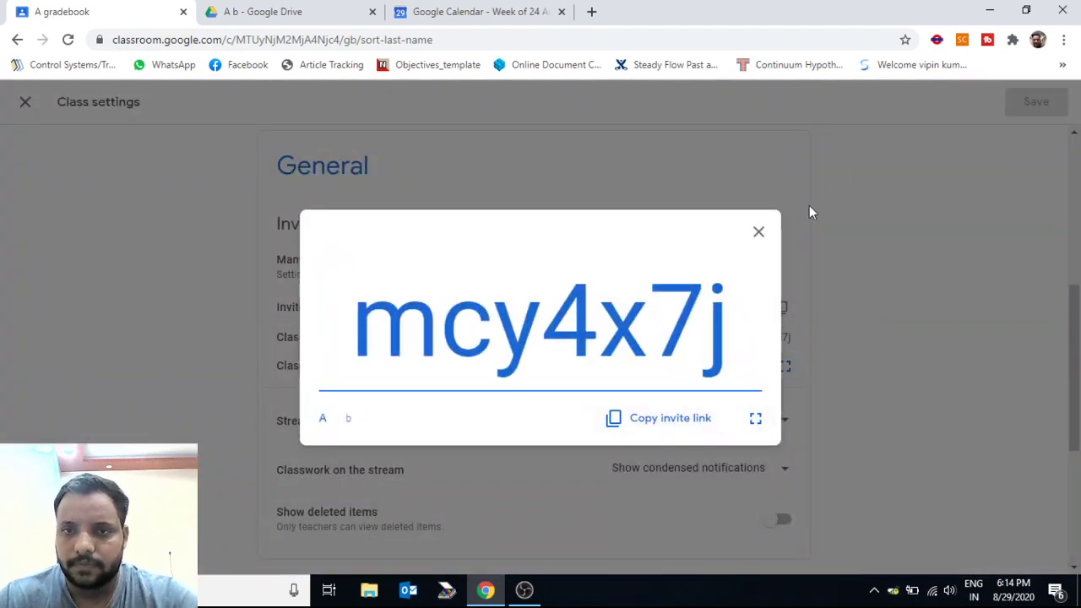
left_click(759, 233)
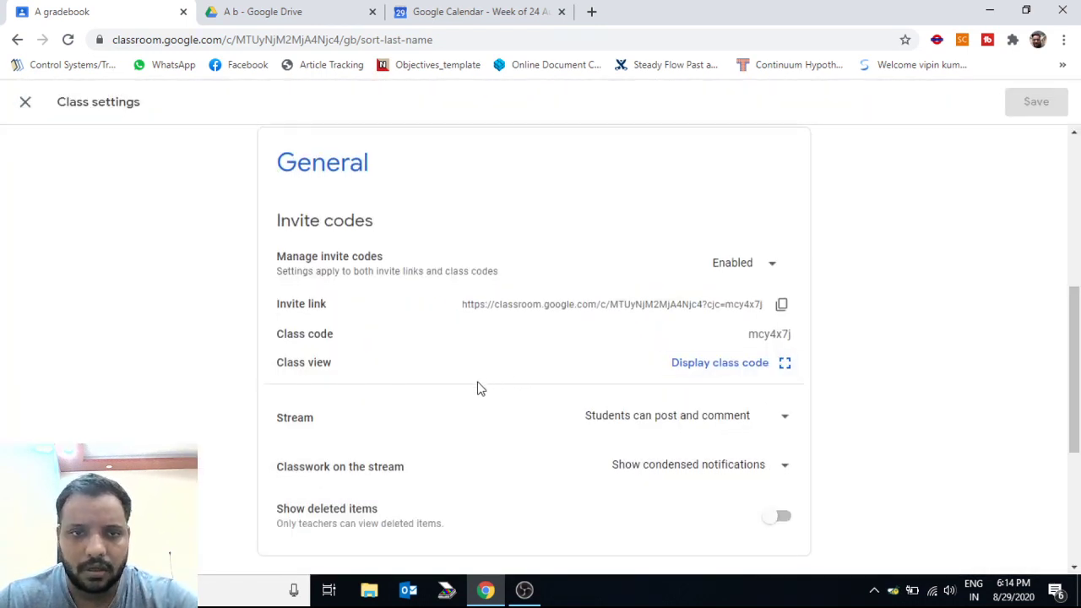
Review the Stream posting permissions and the classwork notification options, keeping "Show condensed notifications" selected
scroll(282, 282, "down", 2)
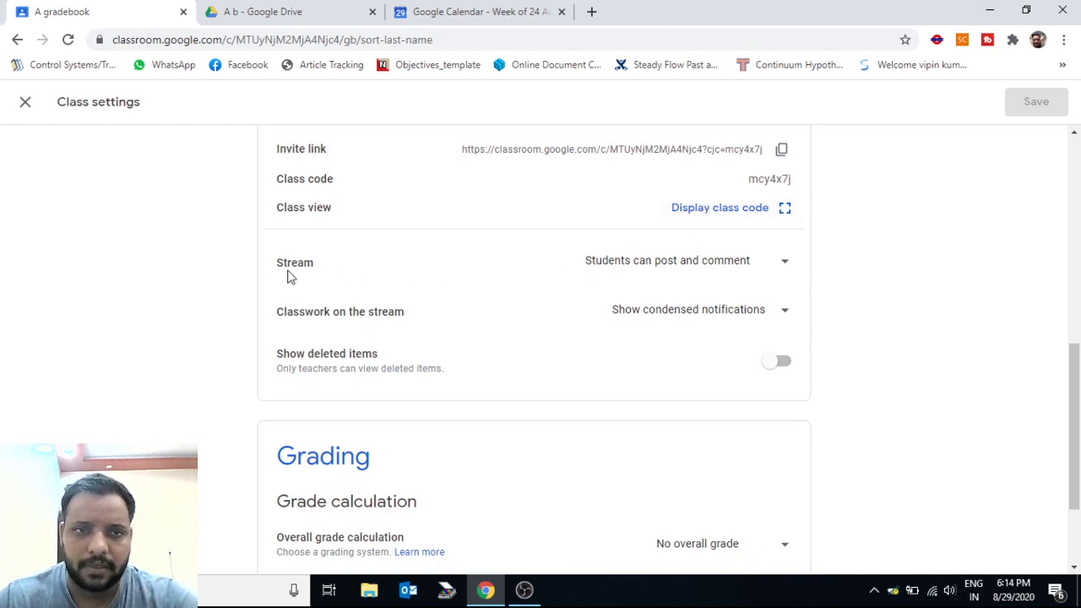
left_click(786, 267)
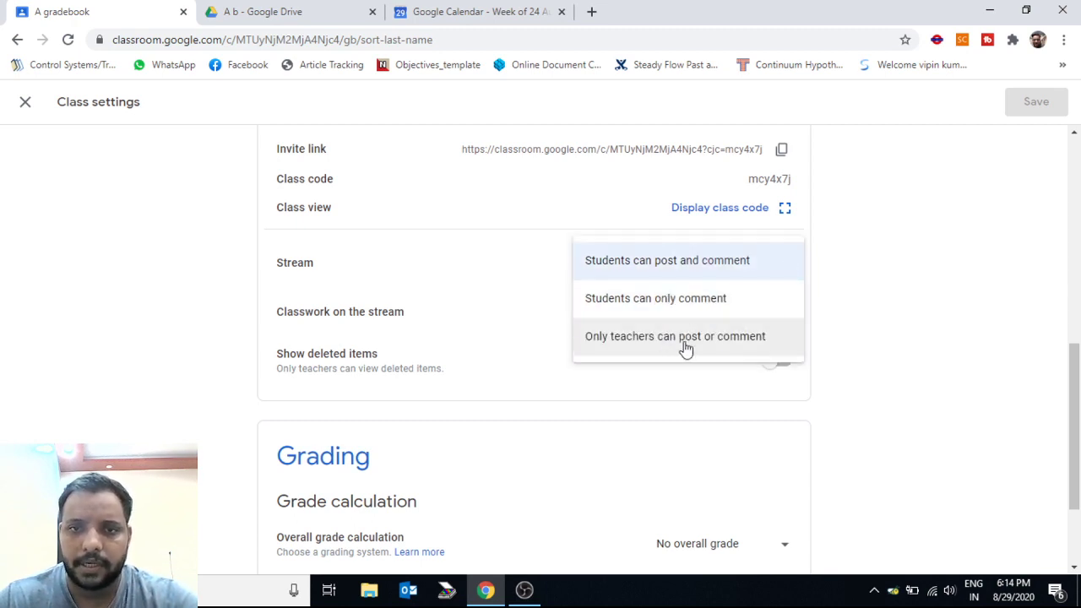
left_click(840, 277)
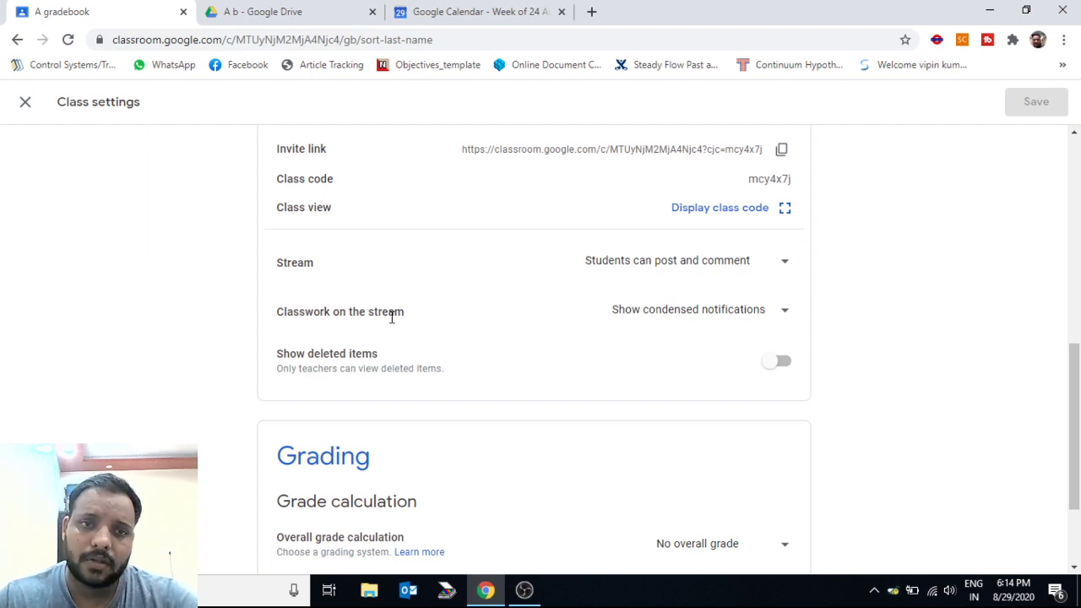
left_click(782, 313)
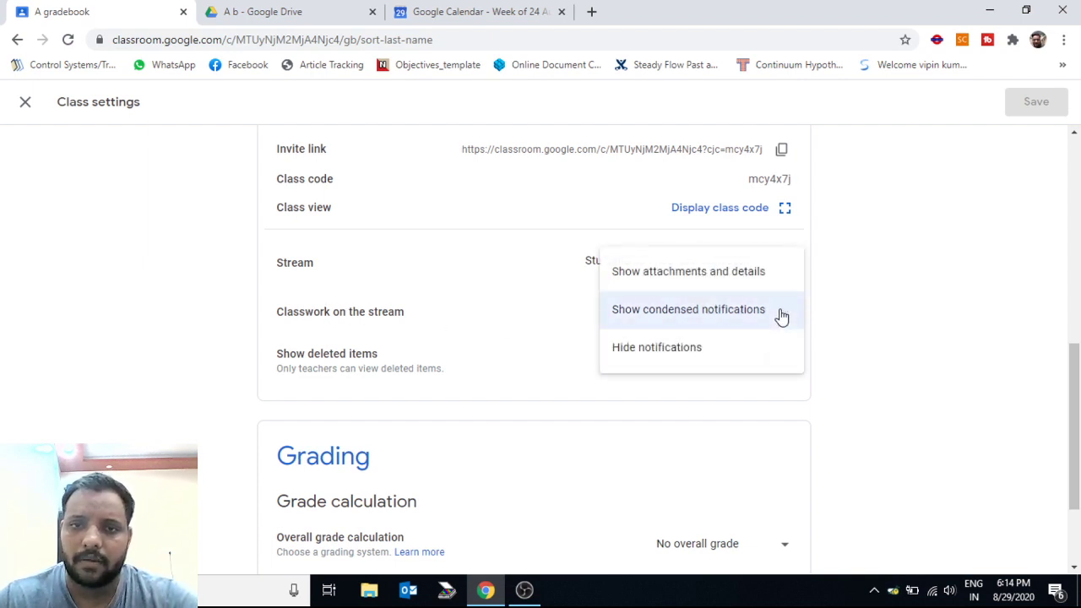
left_click(687, 311)
scroll(313, 355, "down", 2)
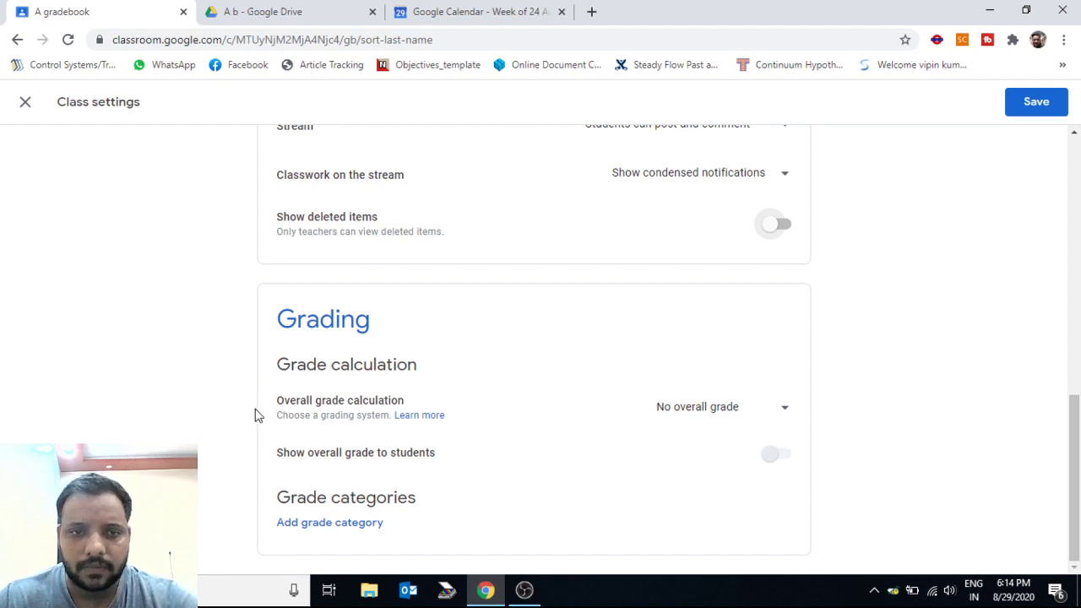
Set the overall grade calculation to Total points and try switching the display of overall grades to students on and off
left_click(778, 417)
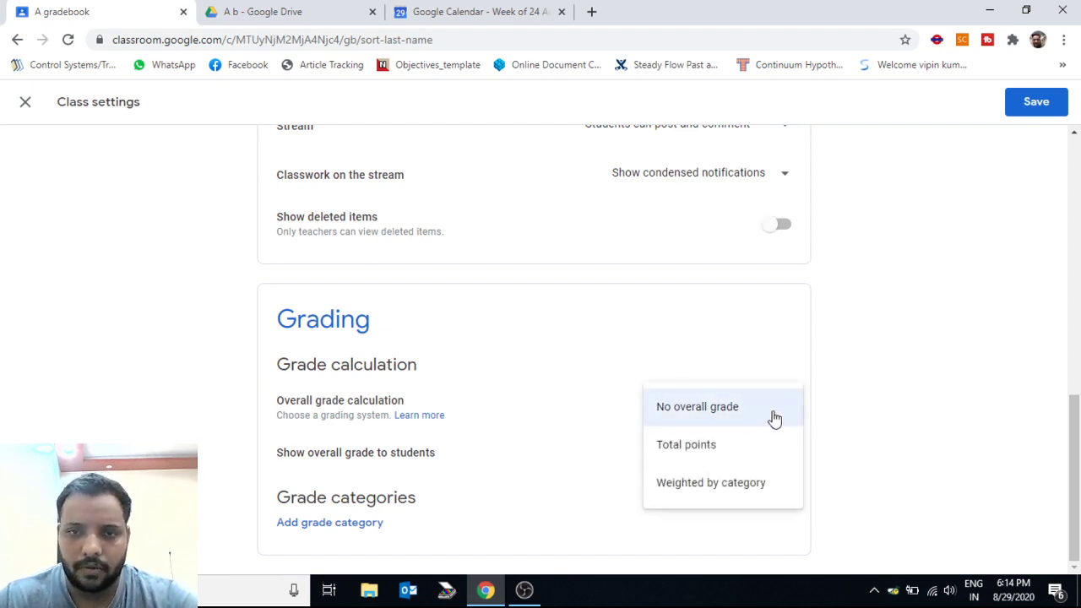
left_click(679, 455)
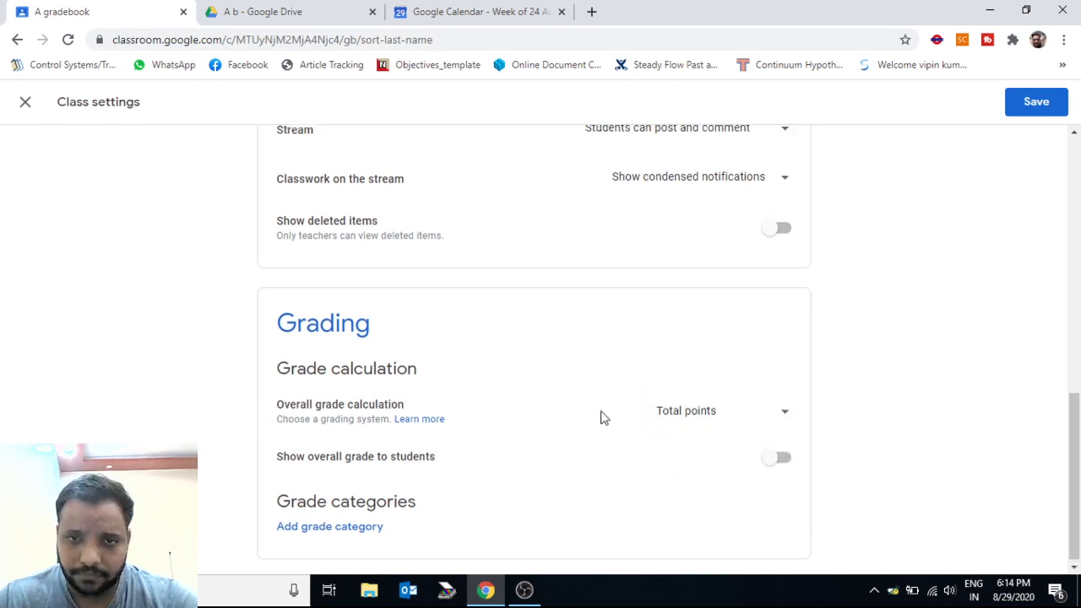
scroll(600, 415, "up", 1)
scroll(755, 422, "down", 1)
left_click(776, 415)
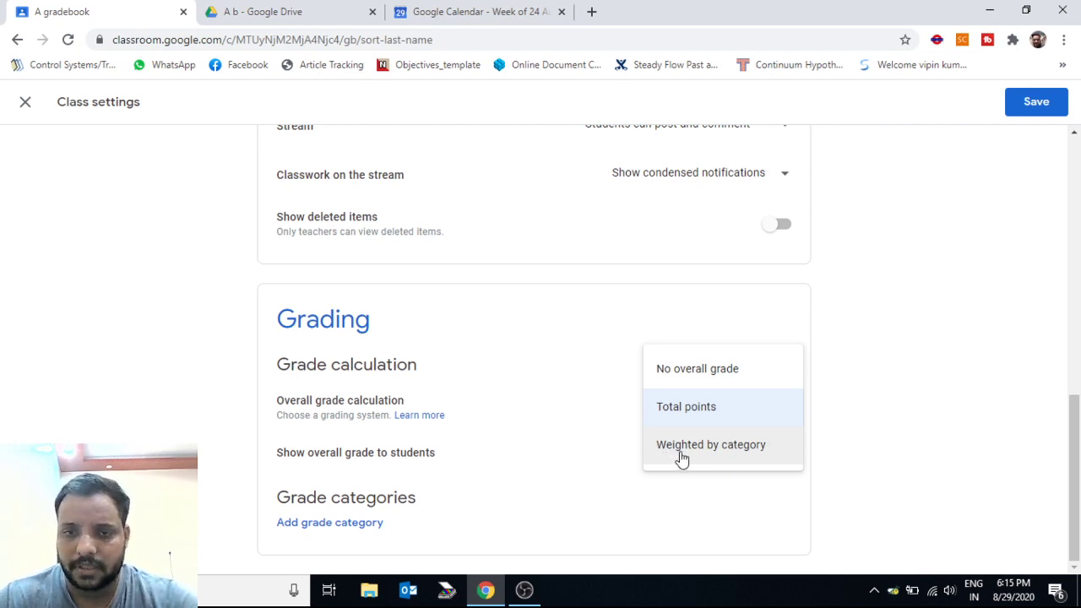
left_click(634, 470)
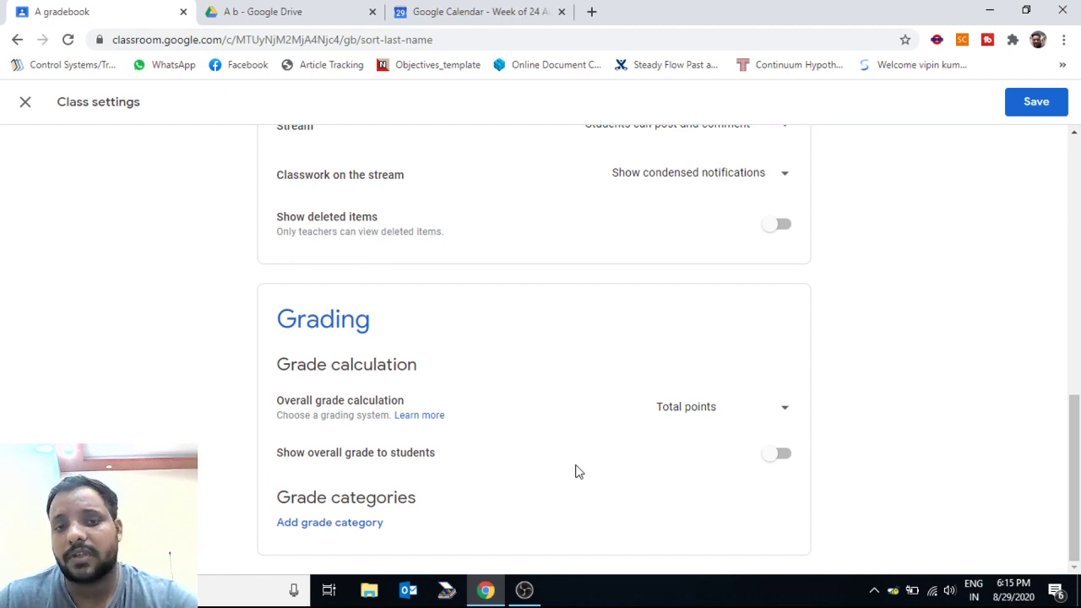
left_click(781, 456)
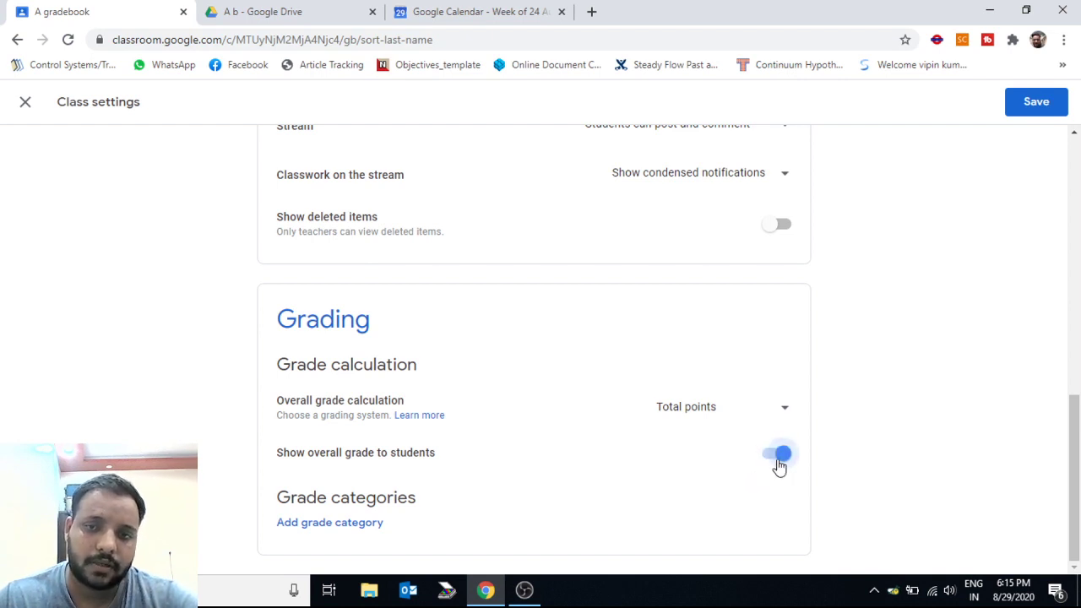
left_click(776, 460)
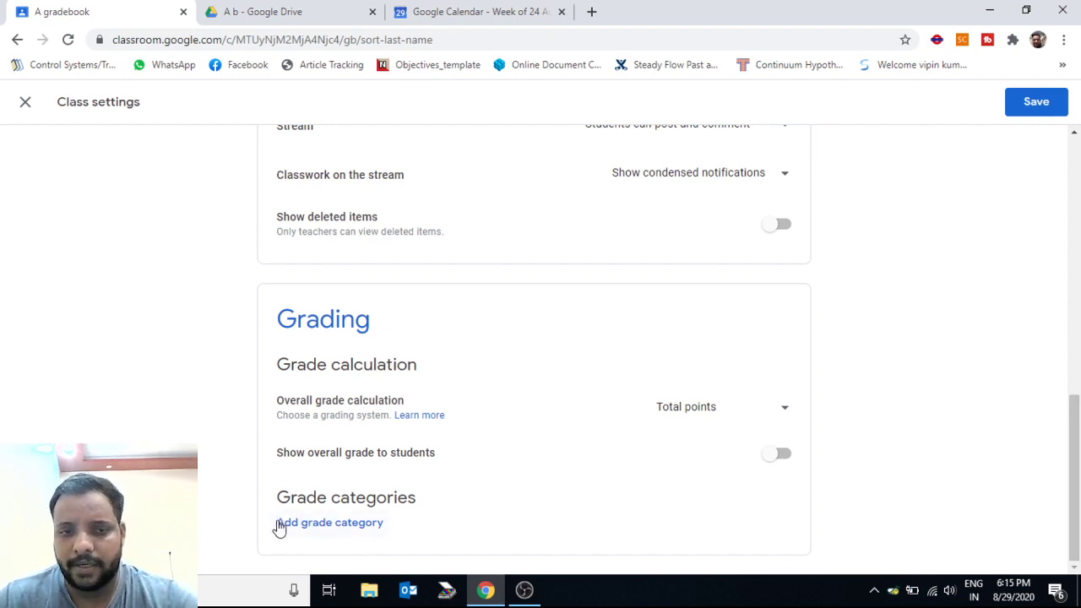
Add a blank grade category and close the class settings, discarding all unsaved changes
left_click(337, 523)
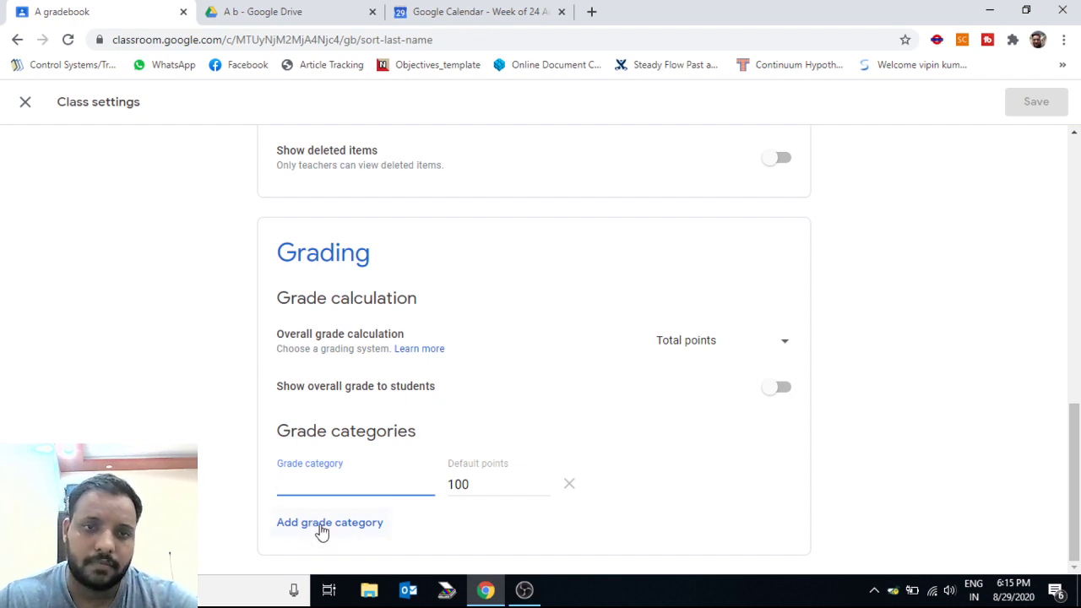
scroll(836, 337, "up", 15)
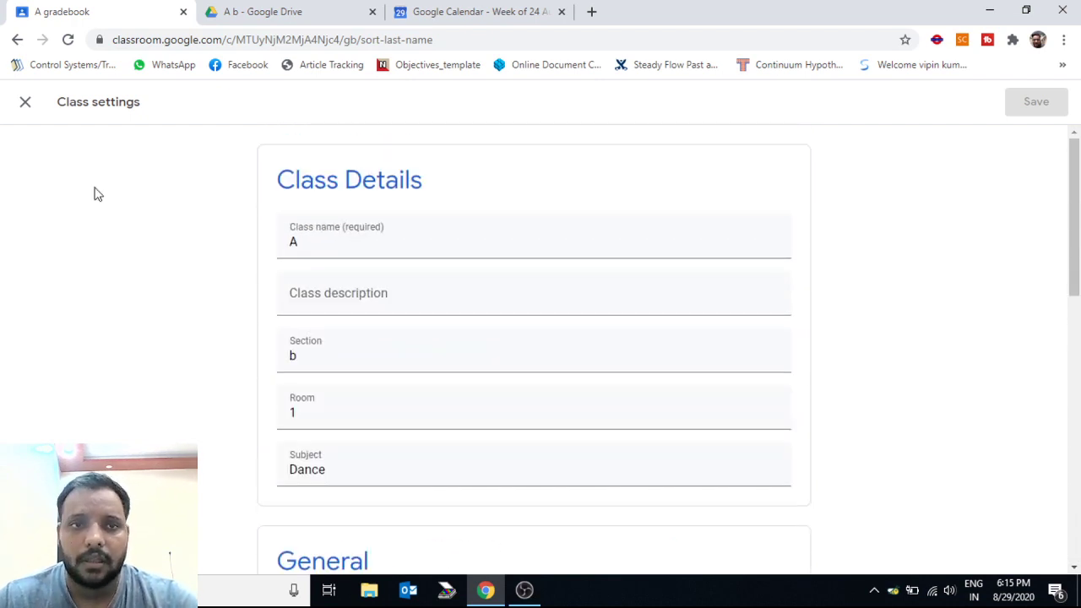
left_click(26, 103)
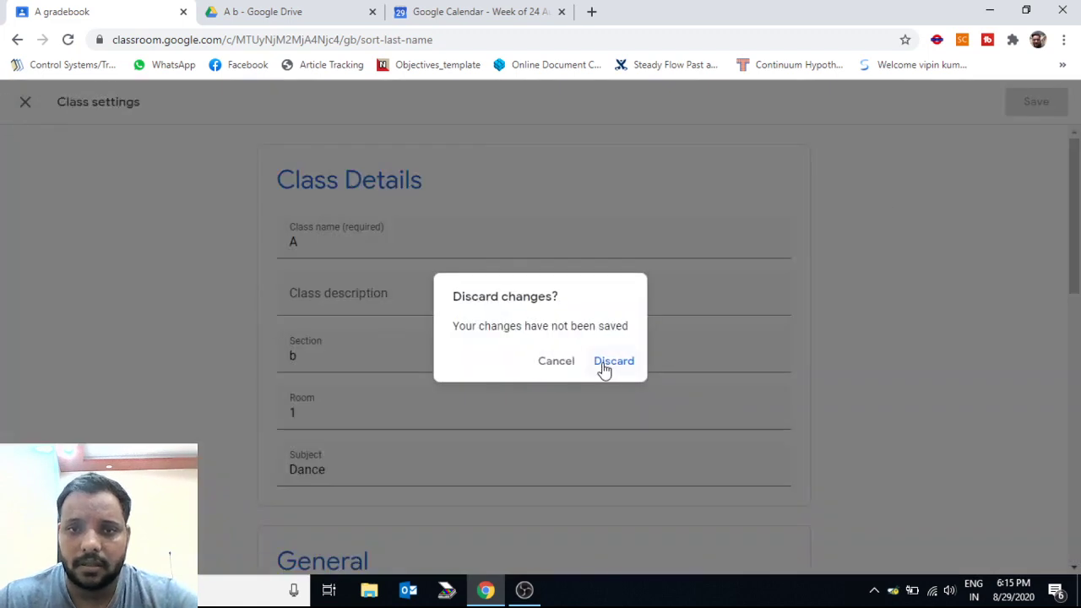
left_click(602, 375)
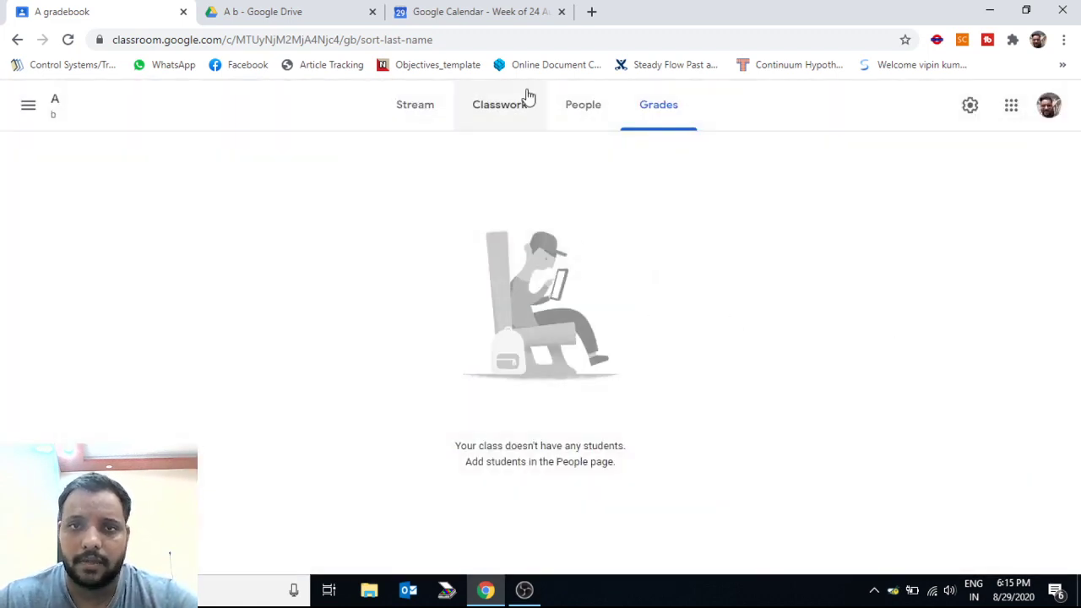
Look over the class's People, Classwork and Stream pages again, ending on the Stream
left_click(586, 107)
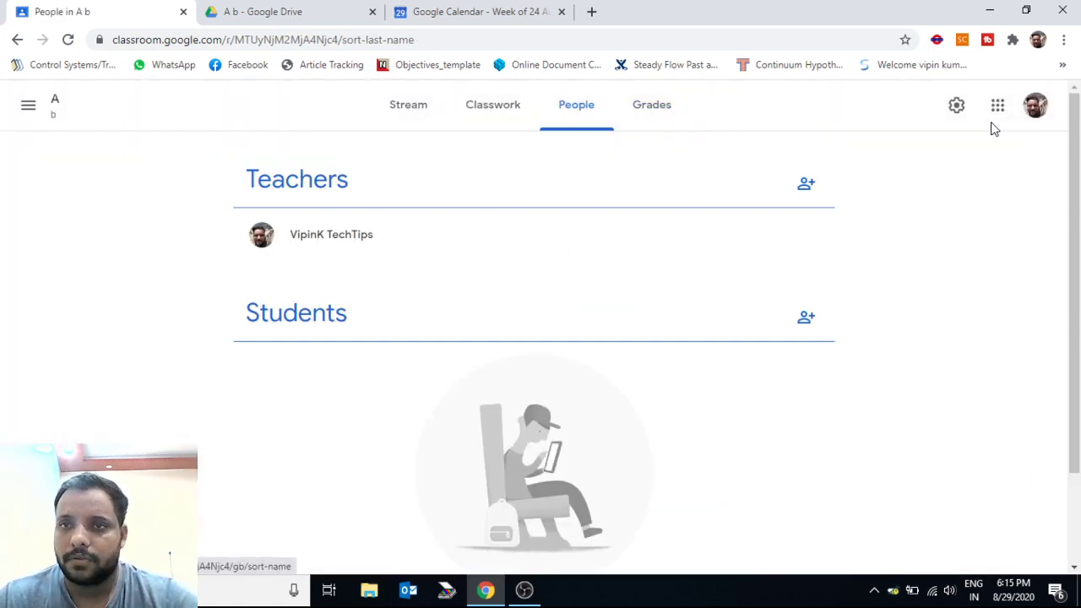
left_click(469, 116)
left_click(409, 111)
left_click(465, 107)
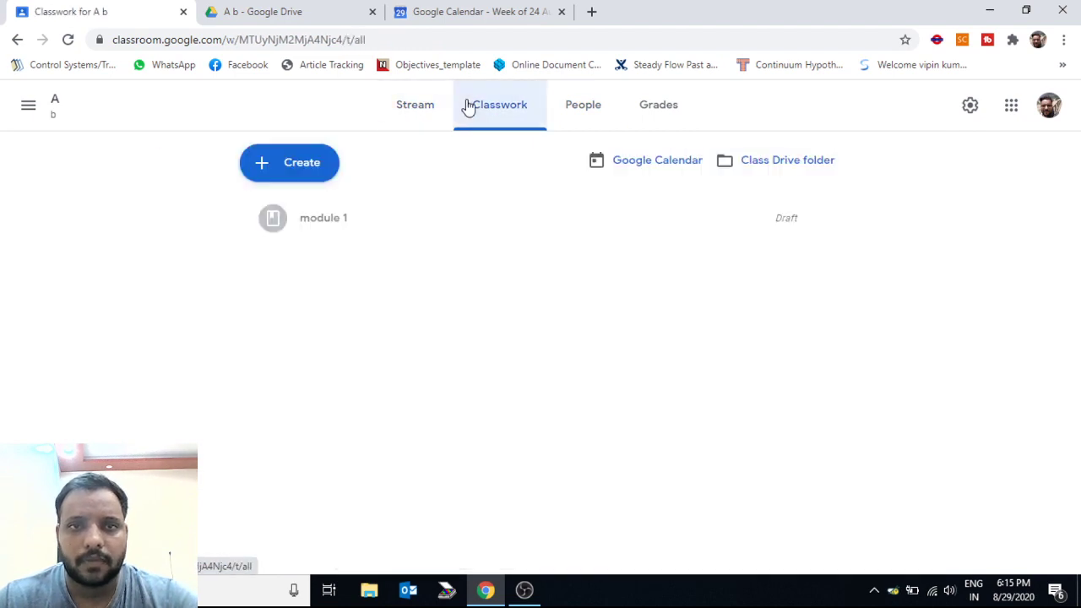
left_click(436, 113)
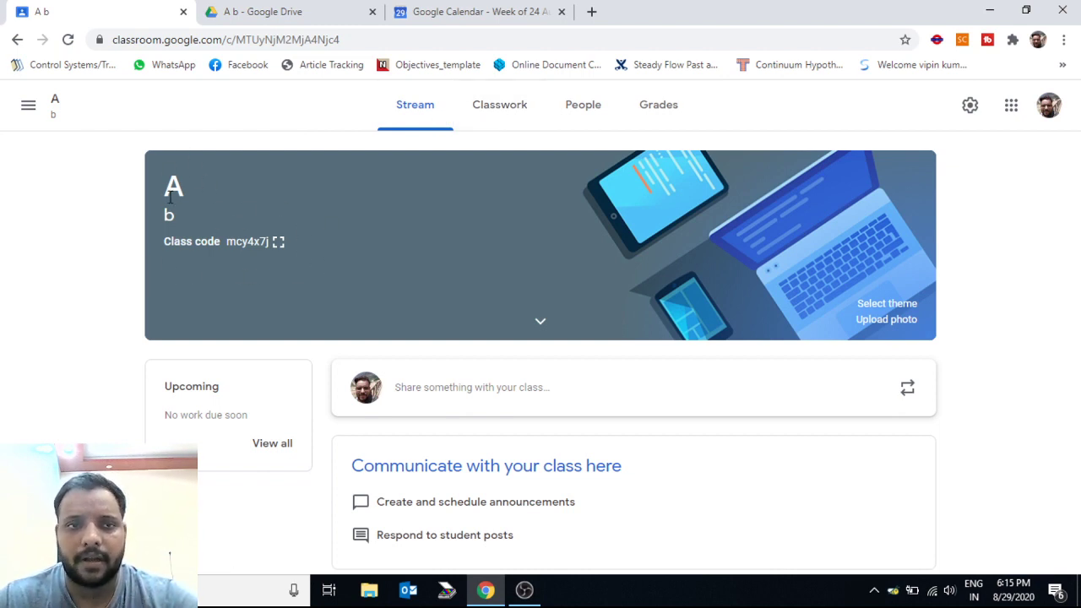
Switch to the "vibration" class and review the posts on its Stream, dismissing the tip about moving posts
left_click(28, 108)
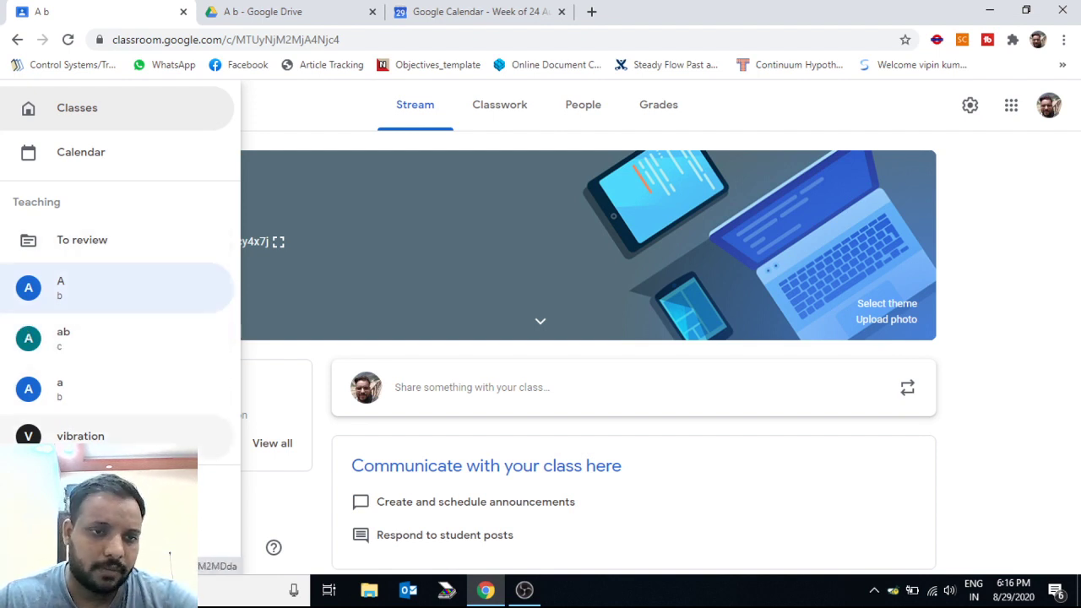
left_click(80, 436)
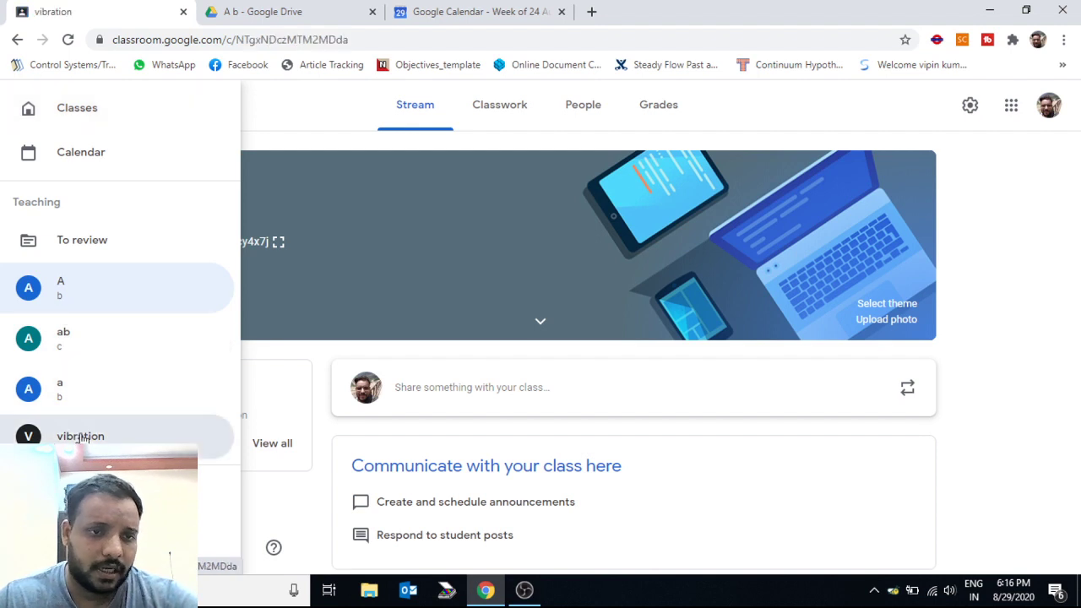
scroll(237, 406, "down", 1)
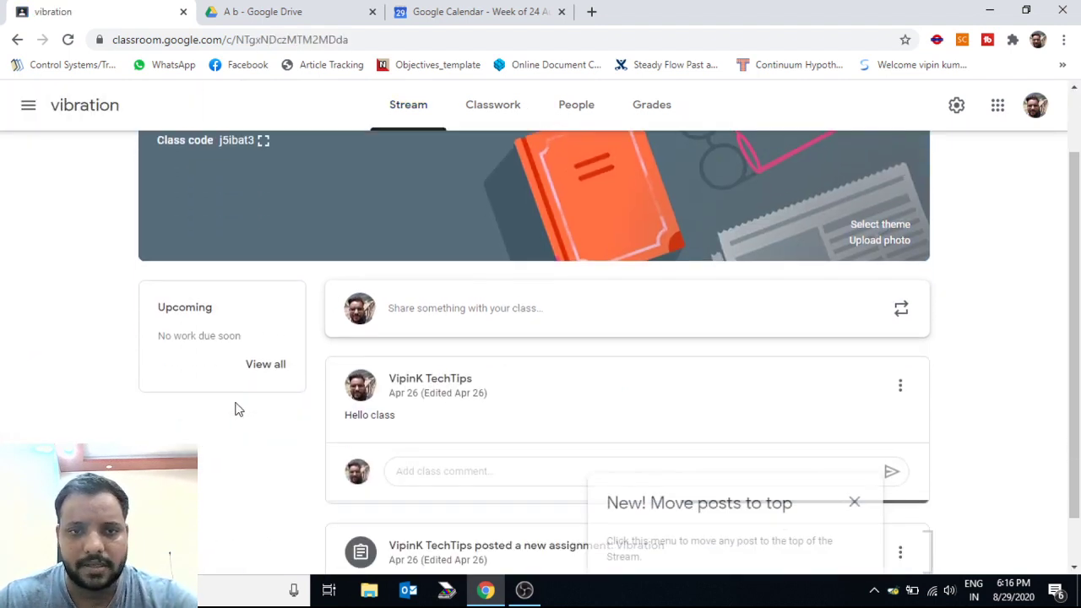
scroll(464, 403, "down", 2)
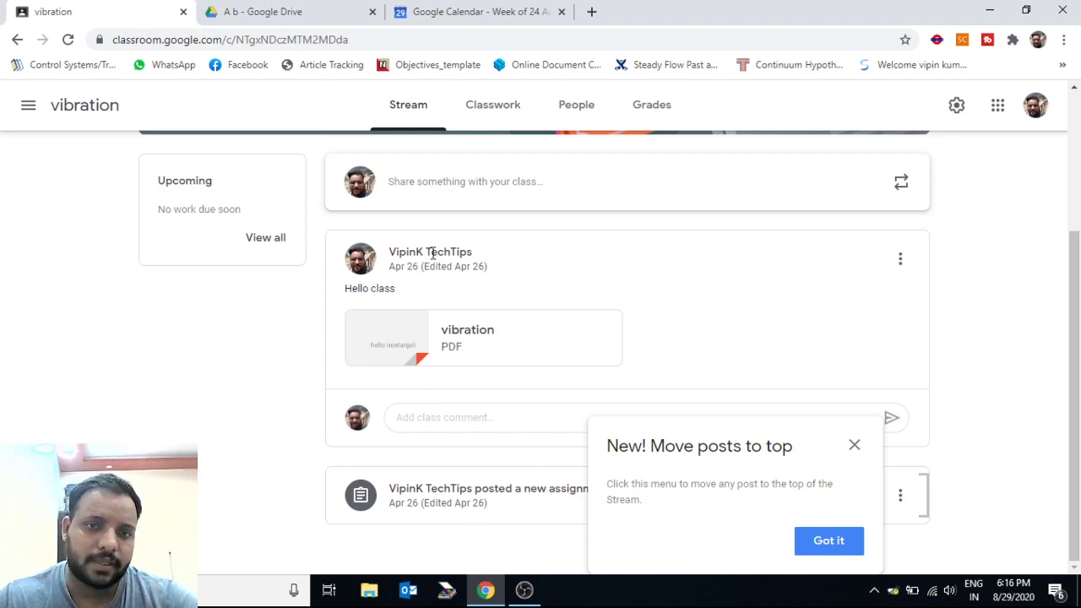
left_click(853, 446)
scroll(735, 434, "up", 3)
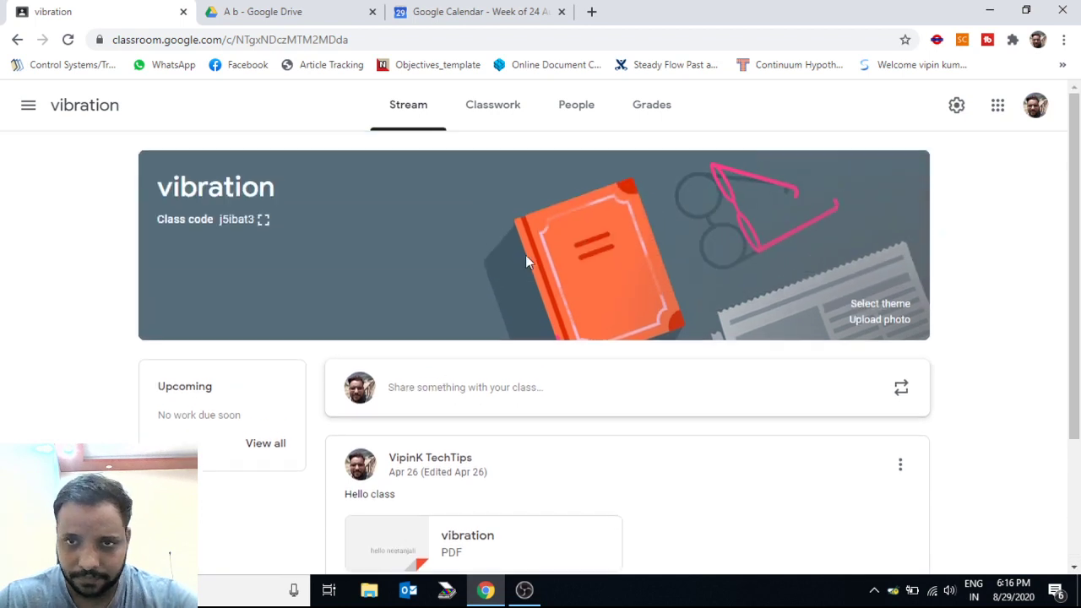
Review the "vibration" class's People, Classwork and Grades pages, dismissing the introductory tips
left_click(576, 105)
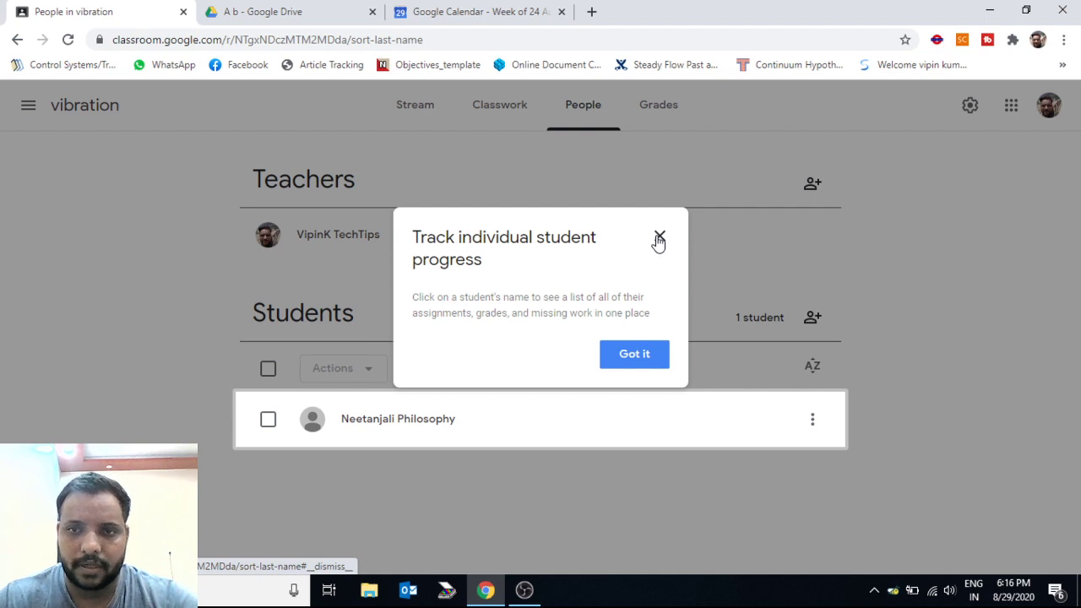
left_click(659, 239)
left_click(503, 105)
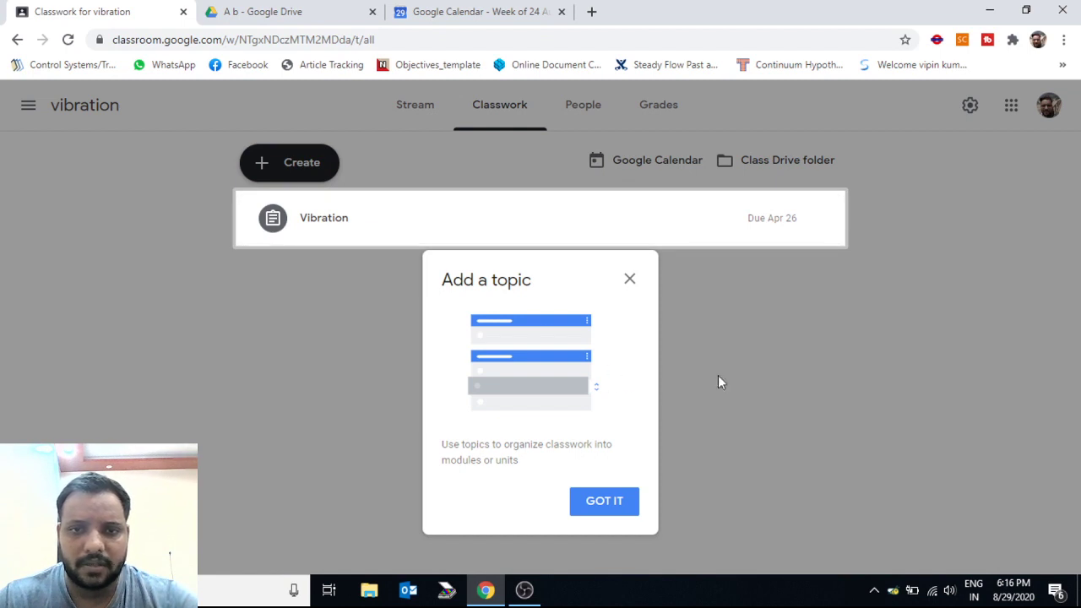
left_click(630, 282)
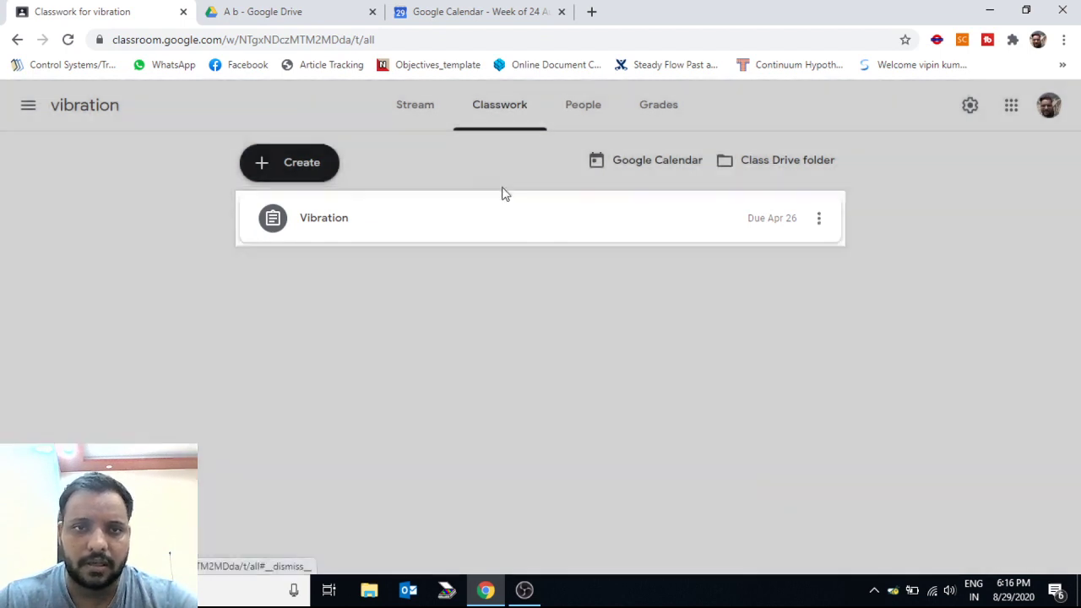
left_click(584, 108)
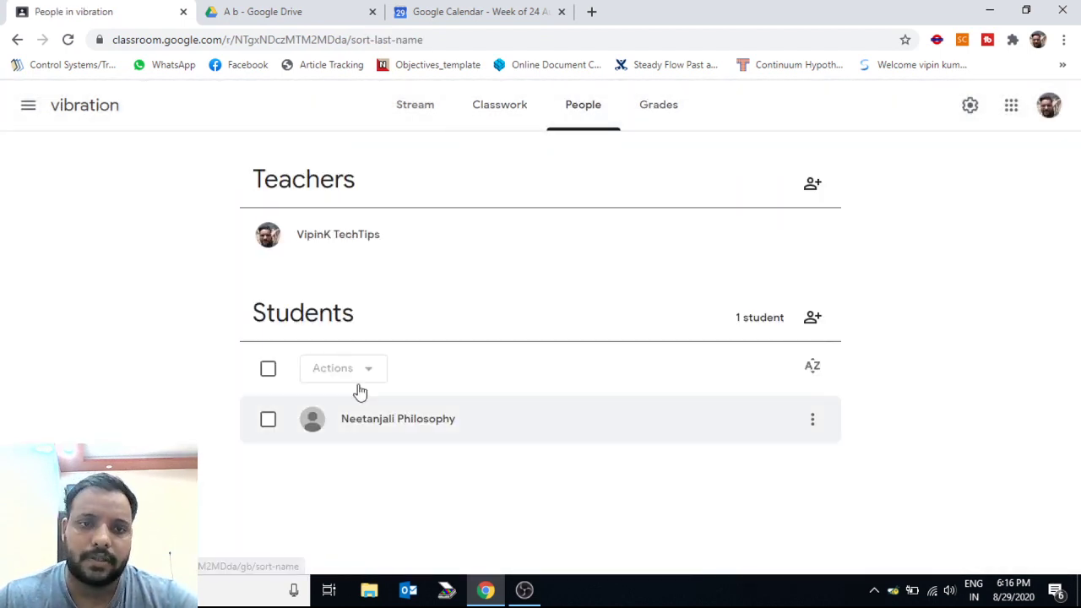
left_click(660, 109)
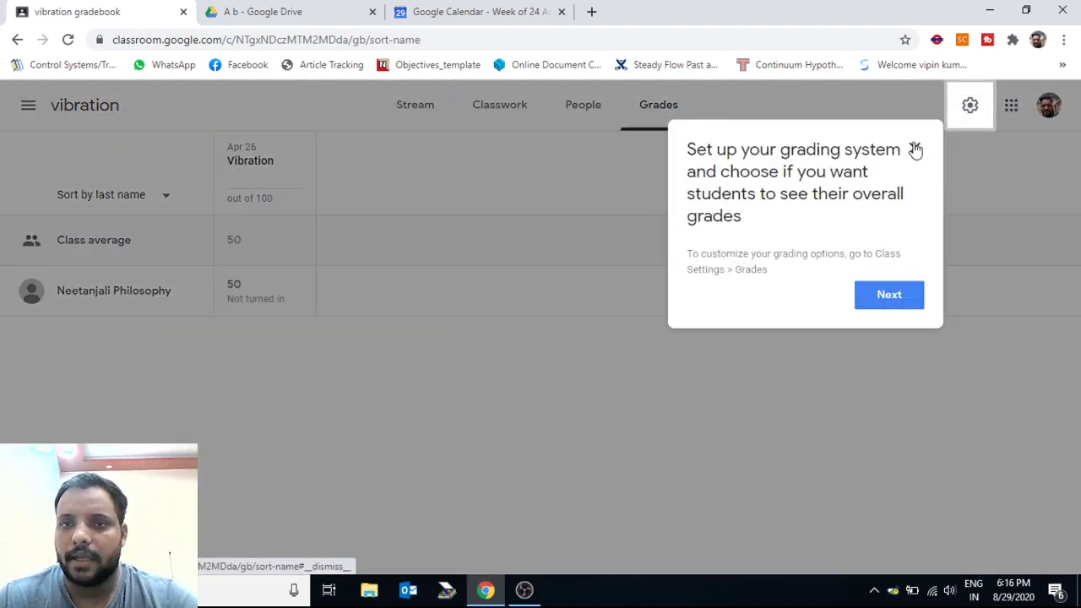
left_click(916, 150)
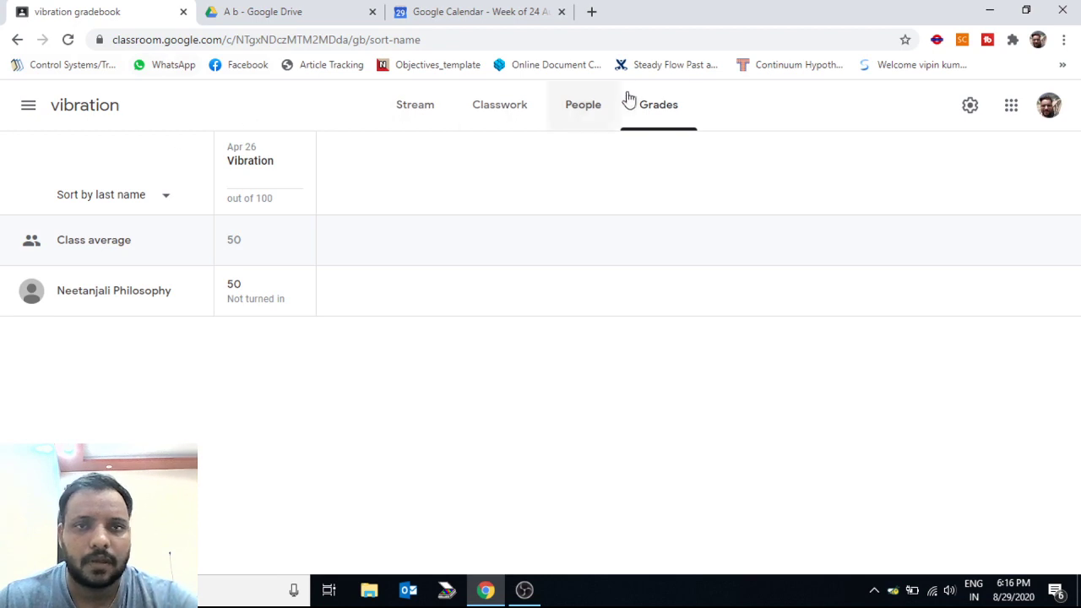
Glance at the list of classes and the open Drive folder, ending back on the "vibration" gradebook
left_click(28, 114)
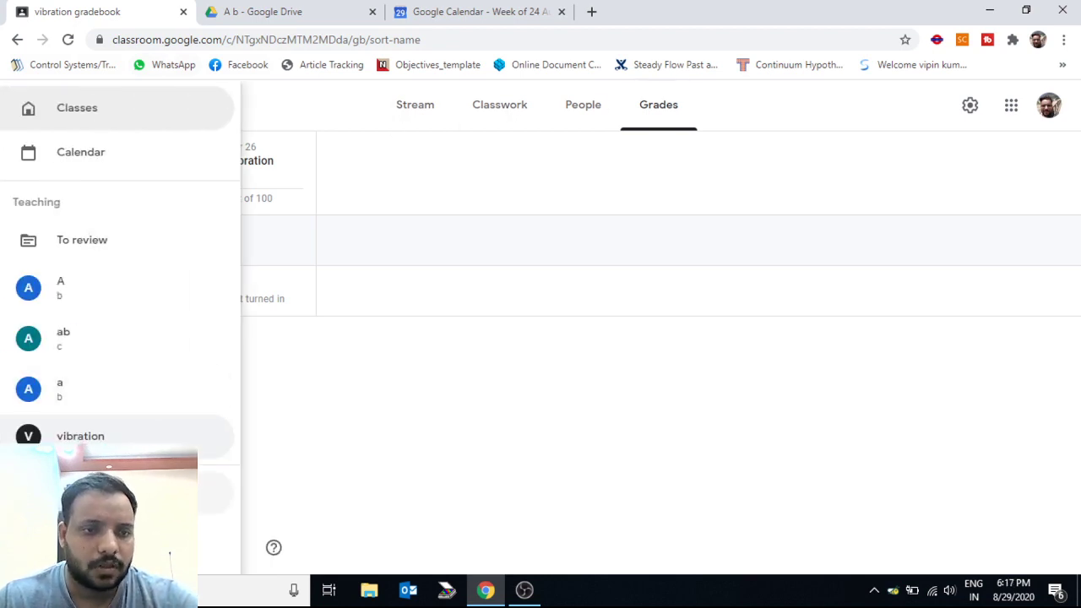
left_click(209, 363)
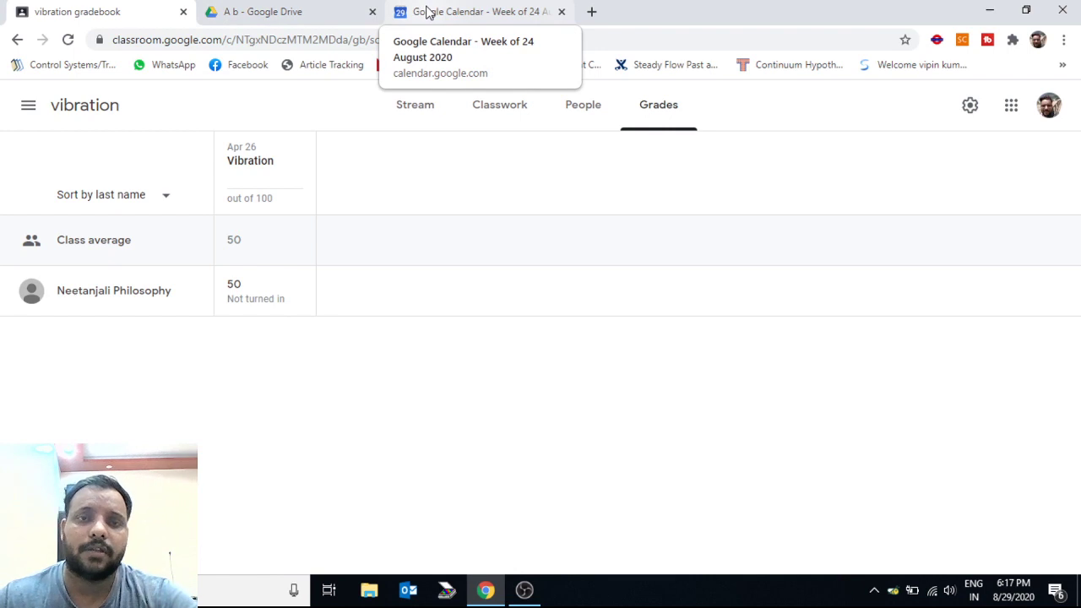
left_click(261, 9)
left_click(109, 11)
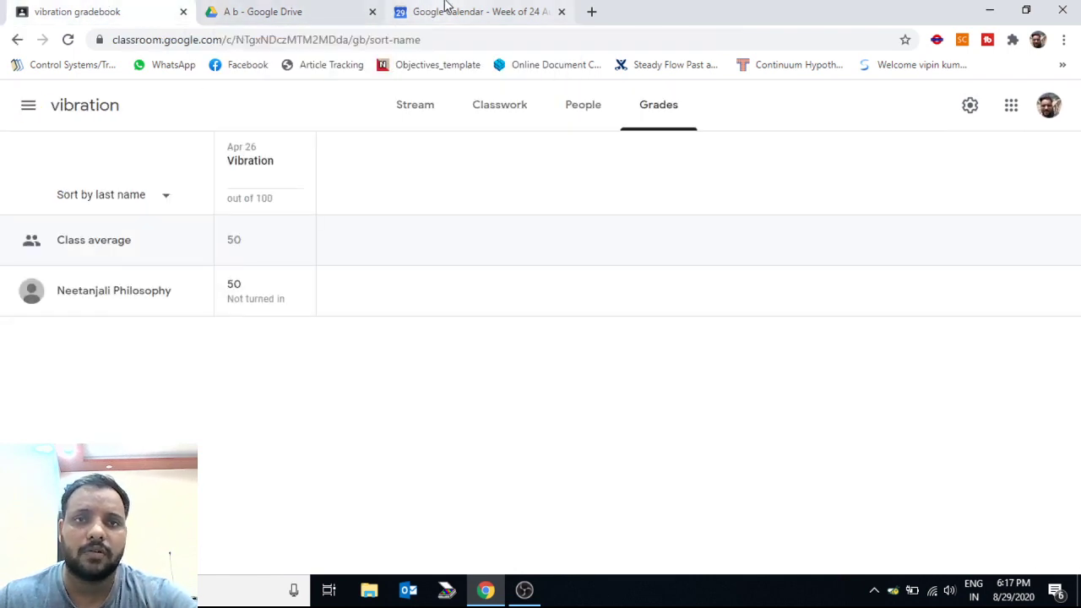